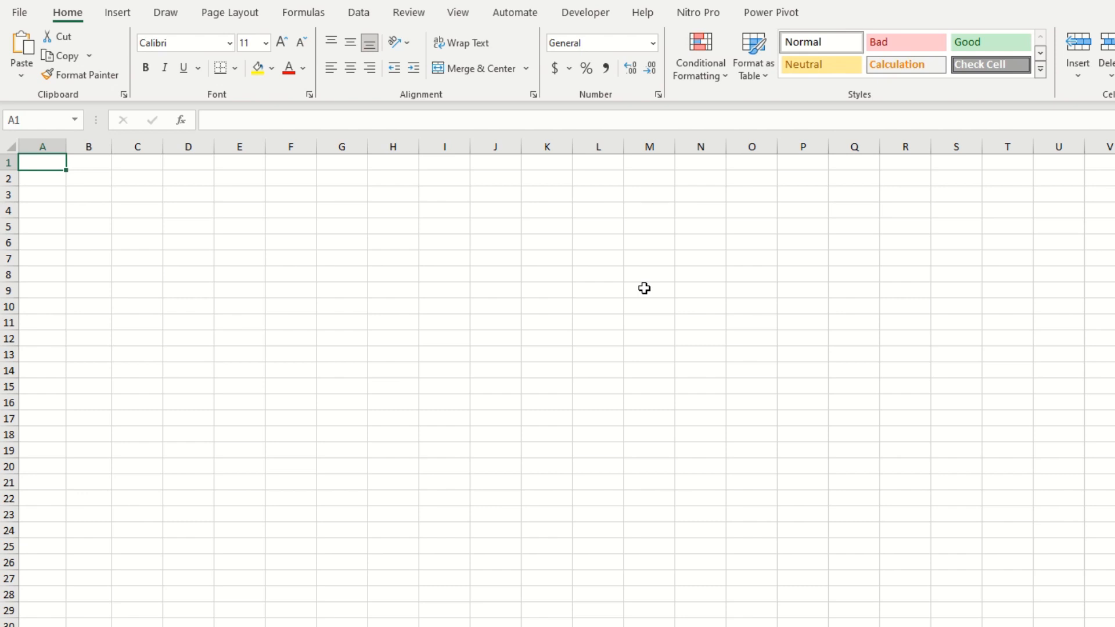
Step: Enter the column headers "Student Name" in A1 and "Score in Math" in B1
{"action": "type", "text": "Student Name"}
{"action": "key", "text": "Tab"}
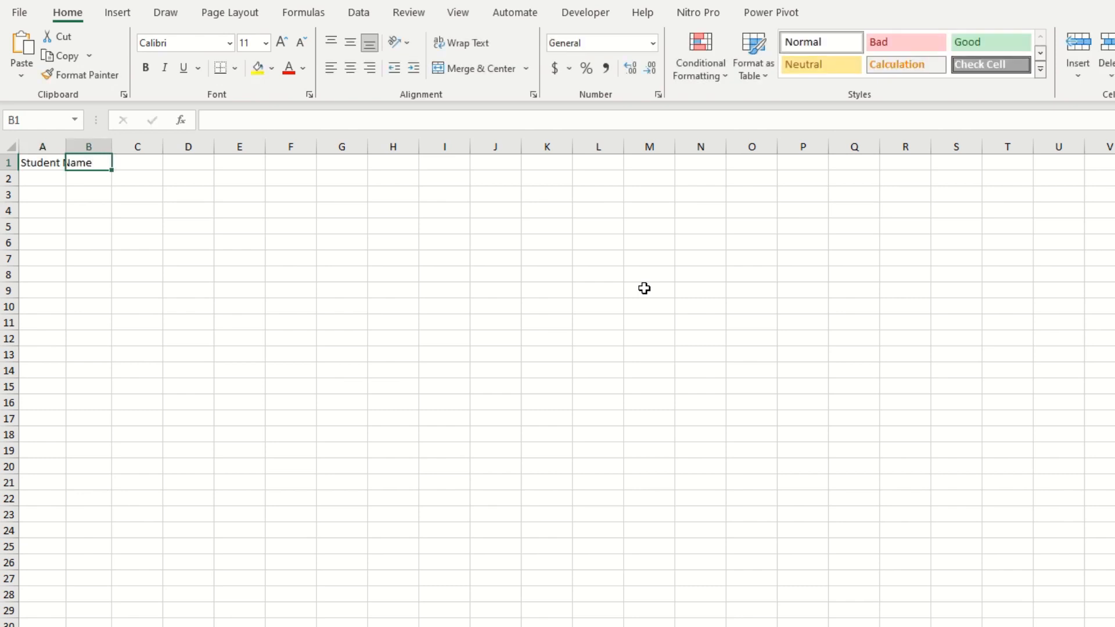
{"action": "type", "text": "Score in "}
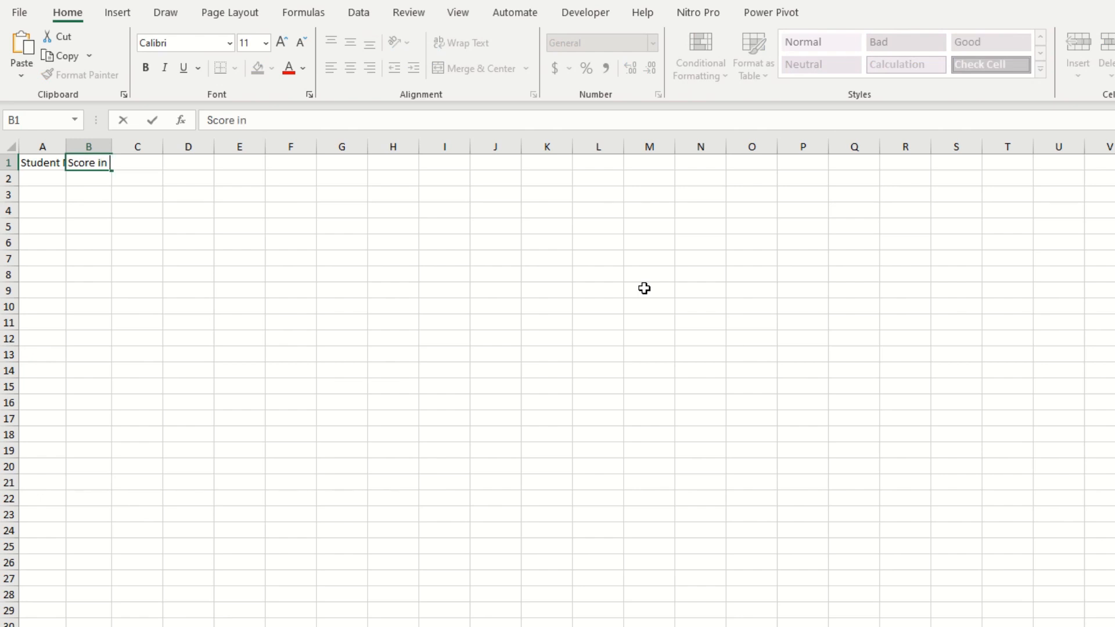
{"action": "type", "text": "Math"}
{"action": "key", "text": "Return"}
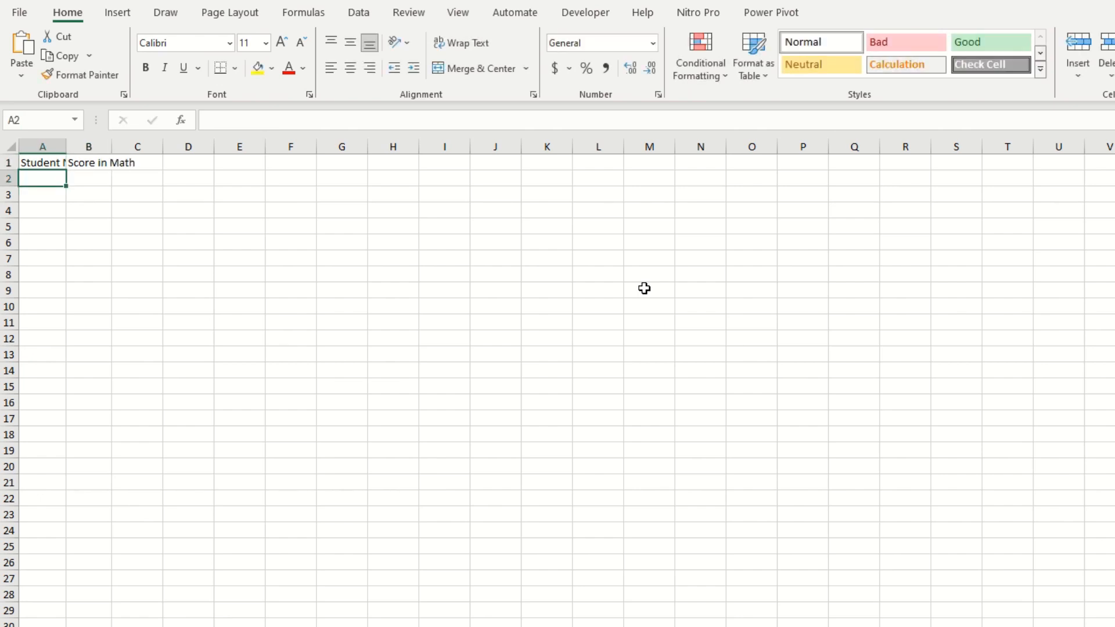
Step: List five students' first names in A2:A6 and autofit the widths of columns A and B
{"action": "type", "text": "George"}
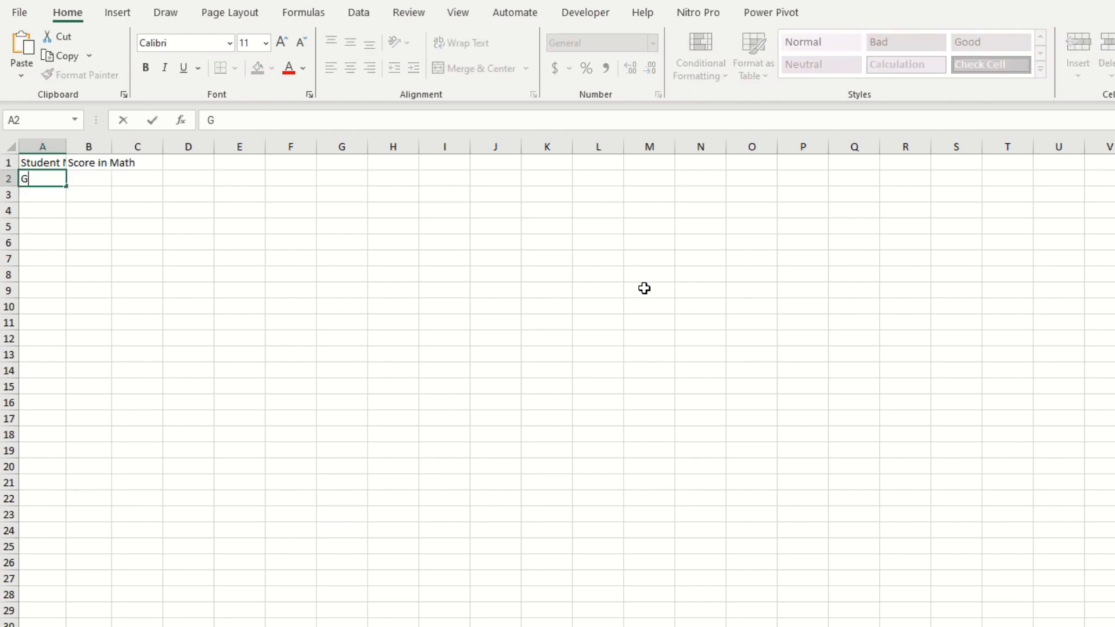
{"action": "key", "text": "Return"}
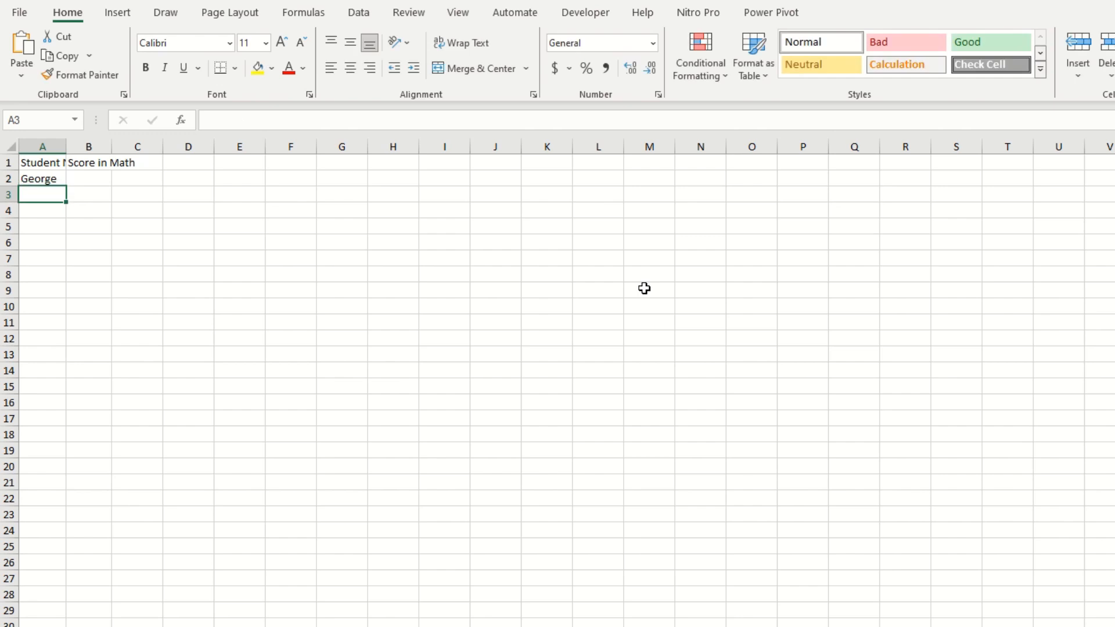
{"action": "type", "text": "Charles"}
{"action": "key", "text": "Return"}
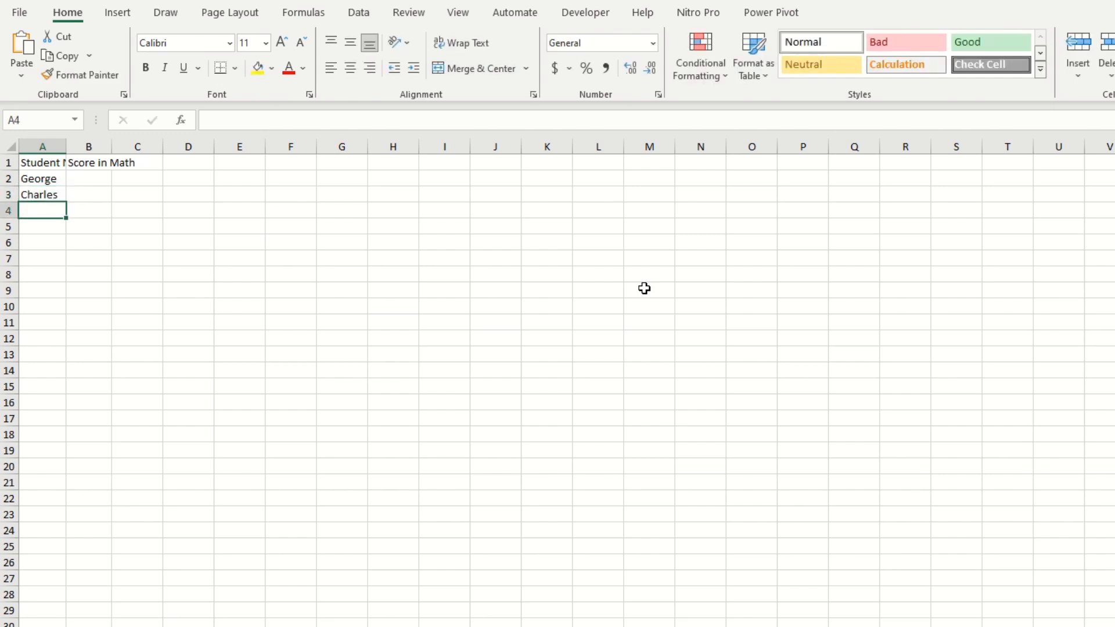
{"action": "type", "text": "Kevin"}
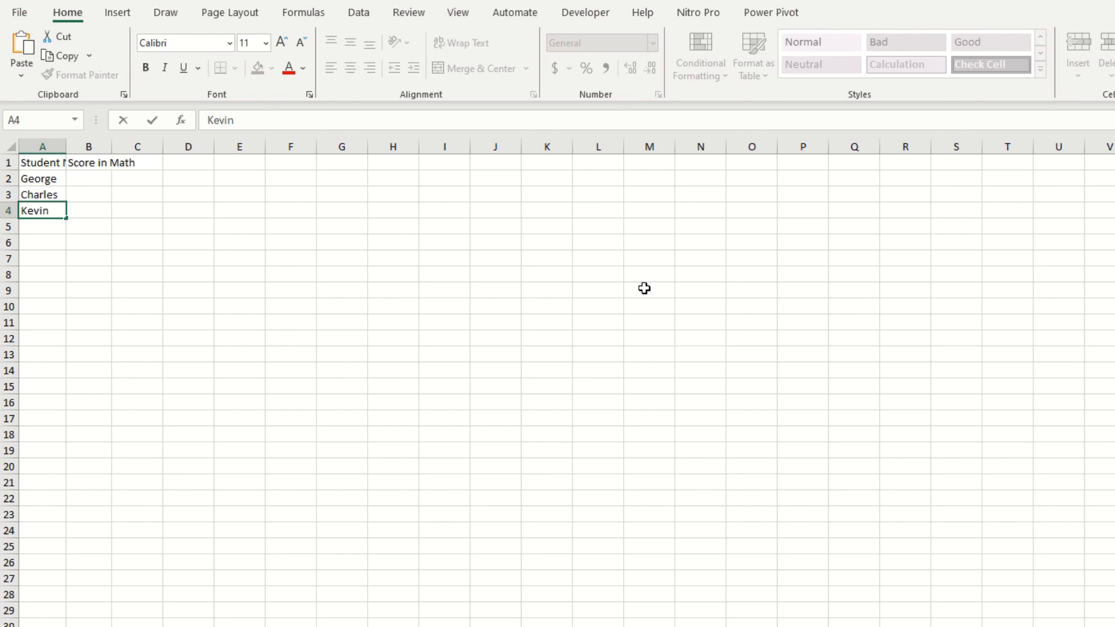
{"action": "key", "text": "Return"}
{"action": "type", "text": "Michael"}
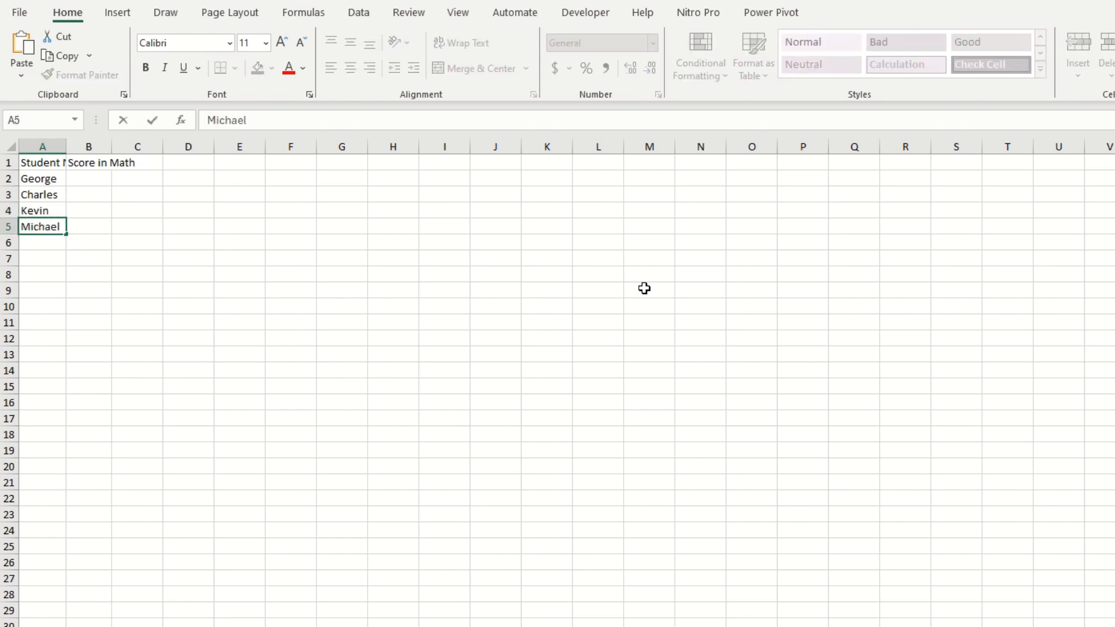
{"action": "key", "text": "Return"}
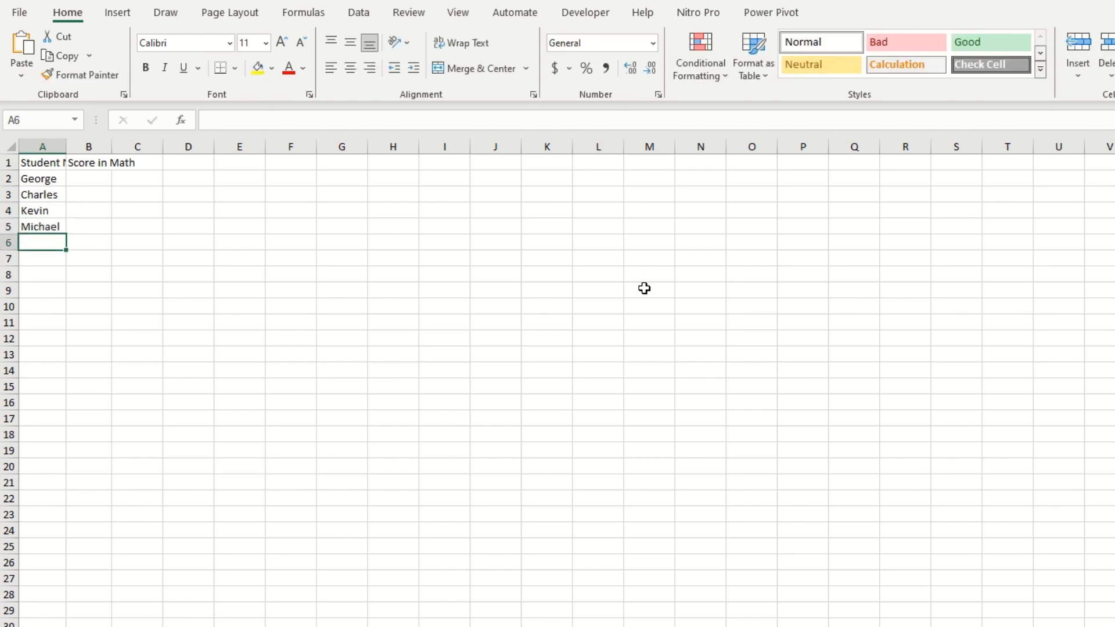
{"action": "type", "text": "Larry"}
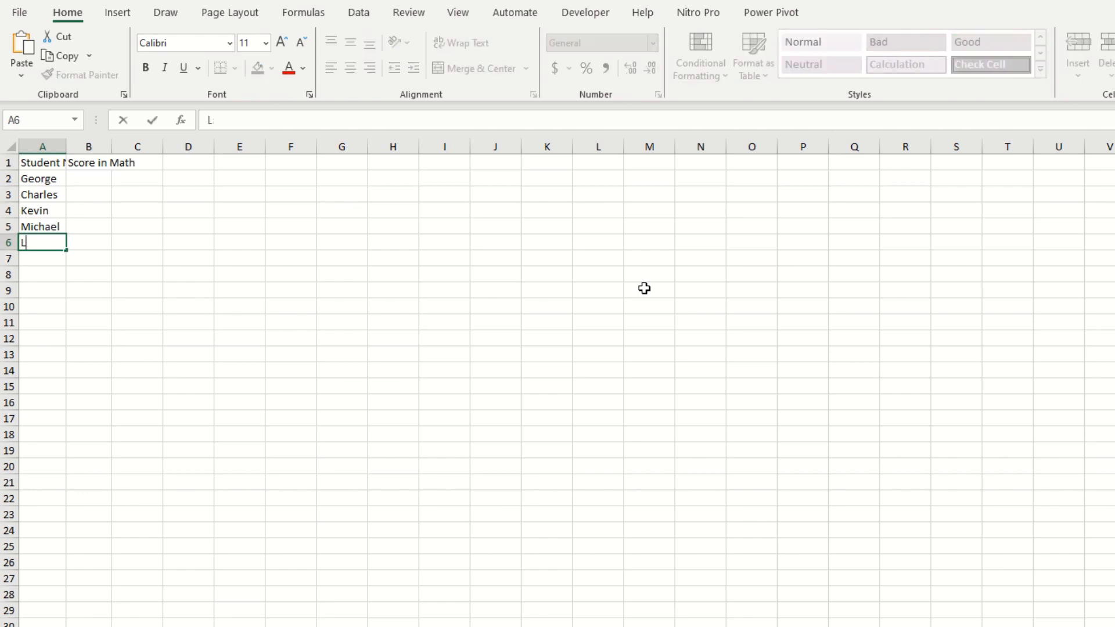
{"action": "key", "text": "Tab"}
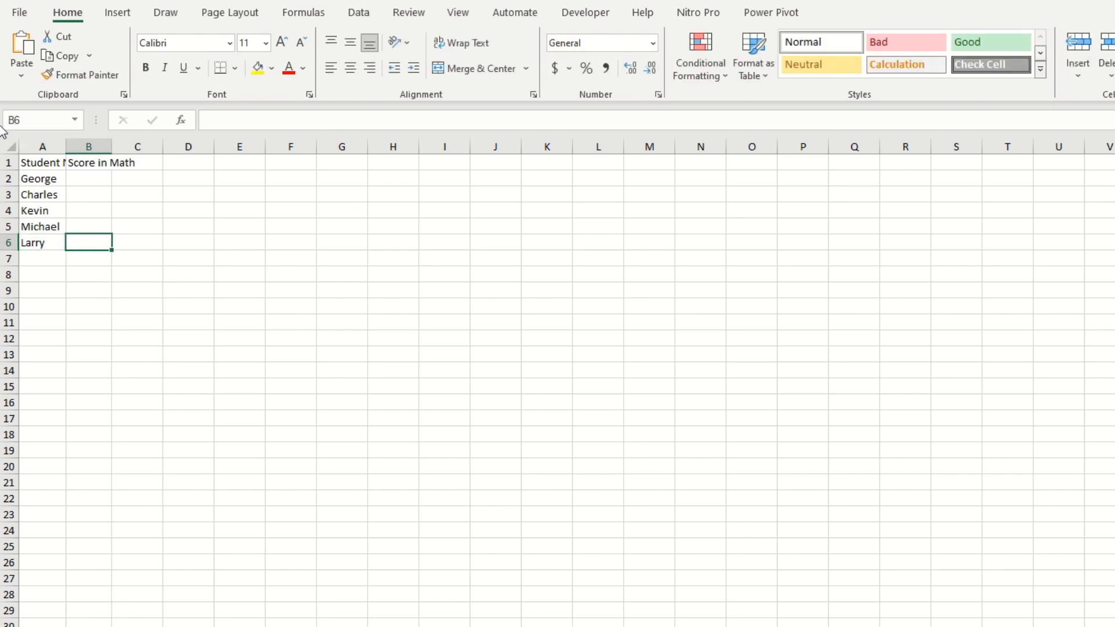
{"action": "double_click", "coordinate": [66, 145]}
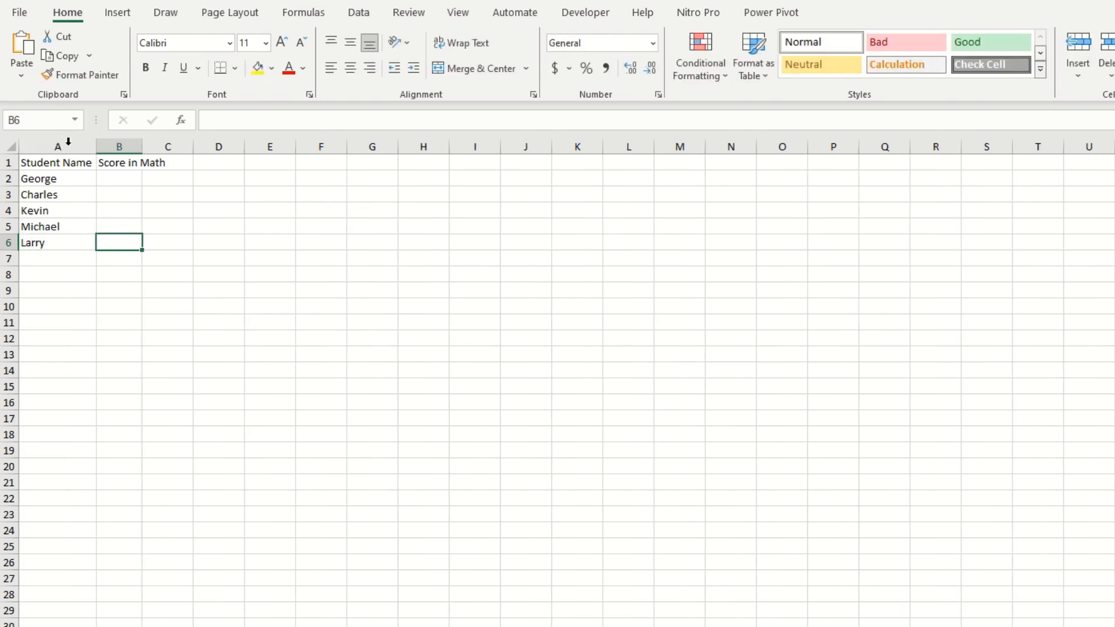
{"action": "double_click", "coordinate": [142, 145]}
Step: Fill in the math scores 85, 90, 75, 88 and 92 in cells B2 to B6
{"action": "left_click", "coordinate": [119, 180]}
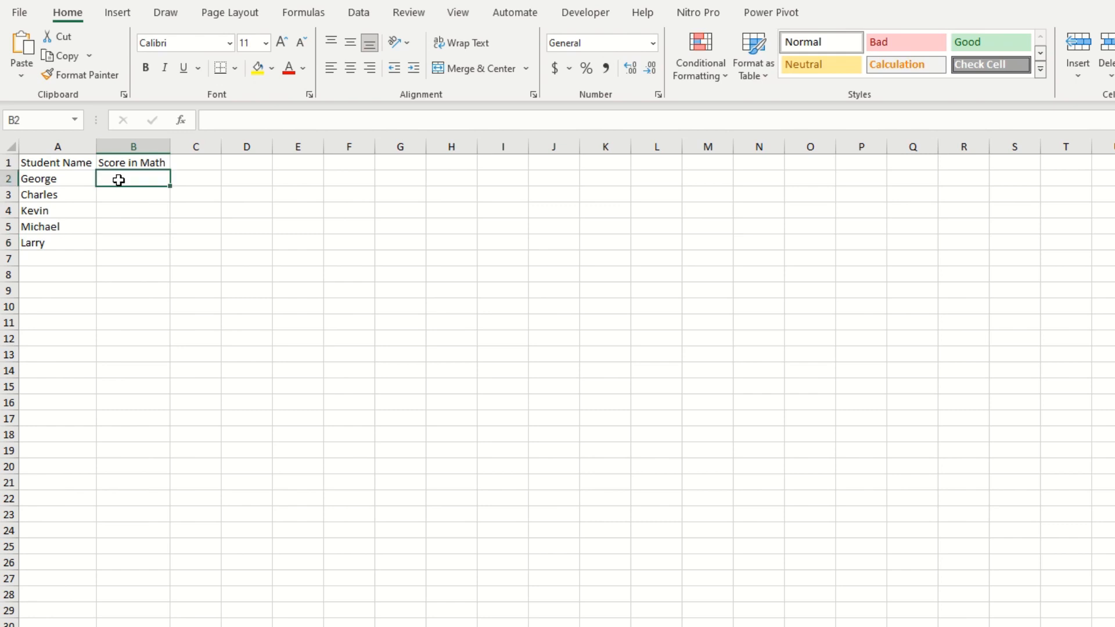
{"action": "type", "text": "85"}
{"action": "key", "text": "Return"}
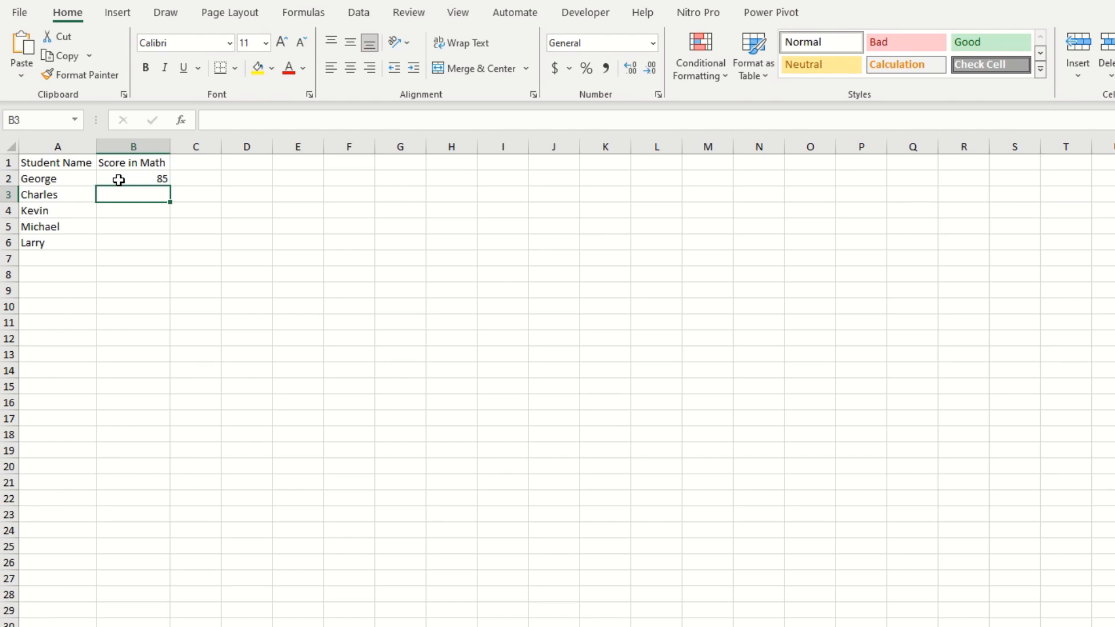
{"action": "type", "text": "90"}
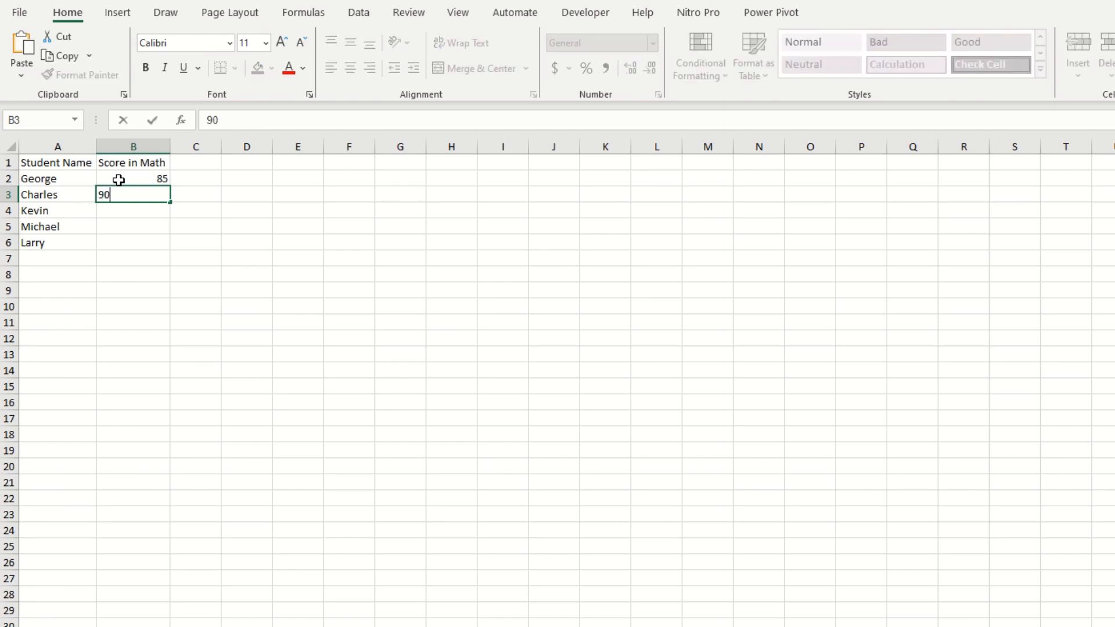
{"action": "key", "text": "Return"}
{"action": "key", "text": "Return"}
{"action": "key", "text": "Up"}
{"action": "type", "text": "75"}
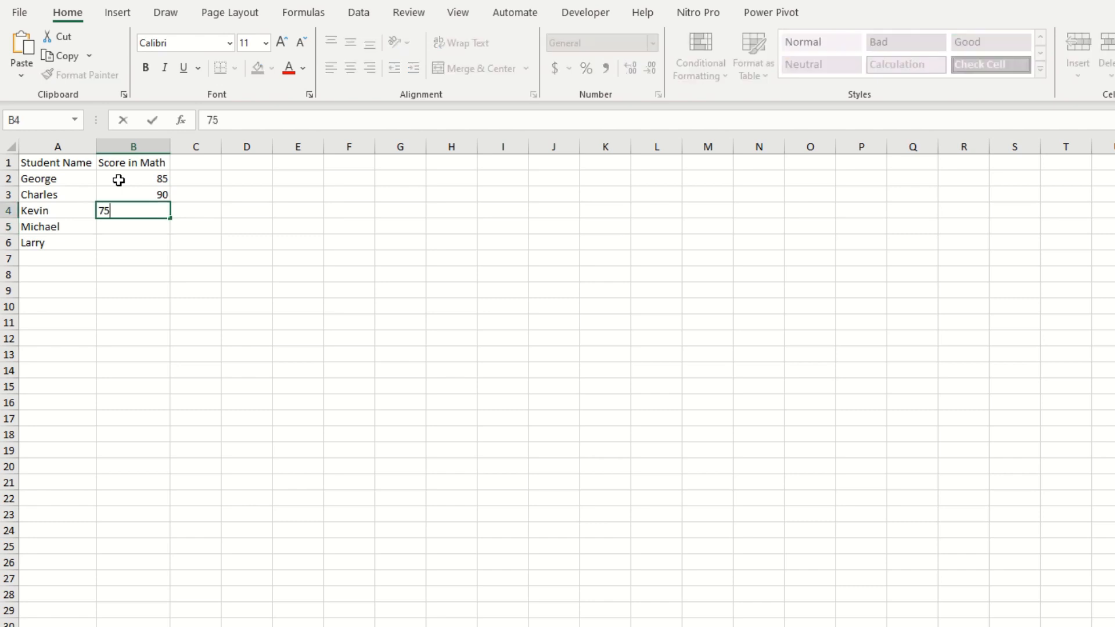
{"action": "key", "text": "Return"}
{"action": "type", "text": "88"}
{"action": "key", "text": "Return"}
{"action": "type", "text": "92"}
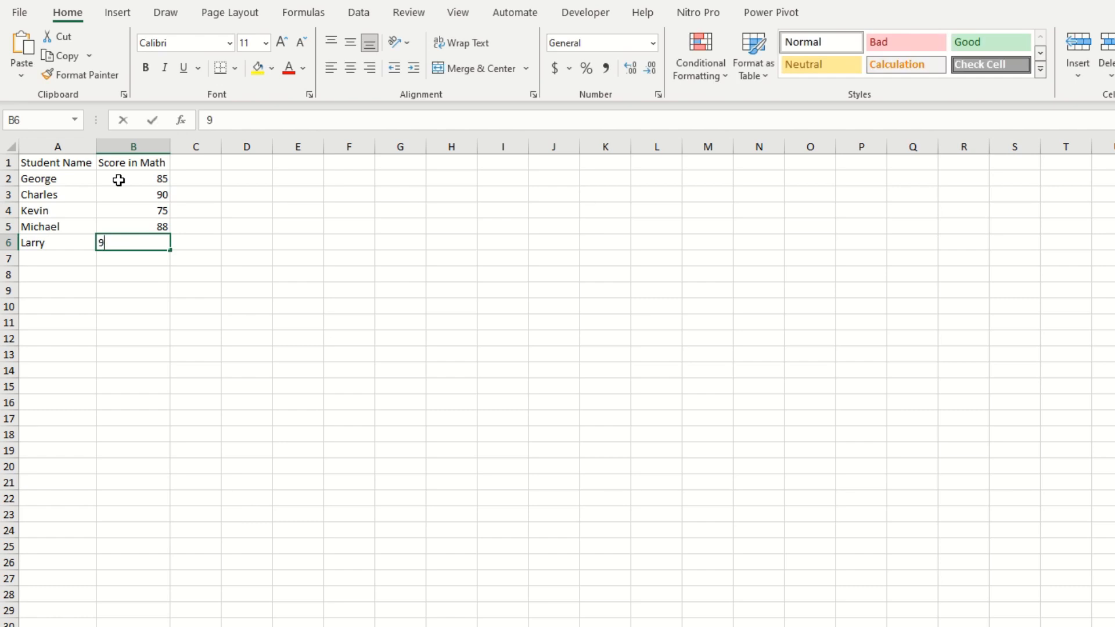
Step: Label cell A9 "Average score of the students in MATH" and wrap its text
{"action": "left_click", "coordinate": [52, 284]}
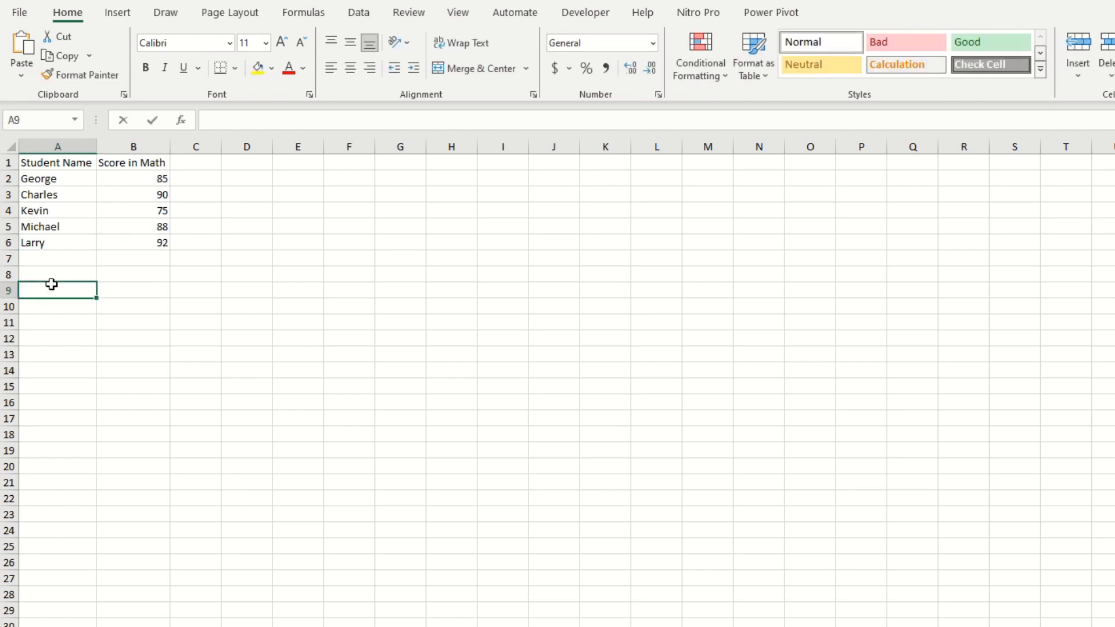
{"action": "type", "text": "Average score"}
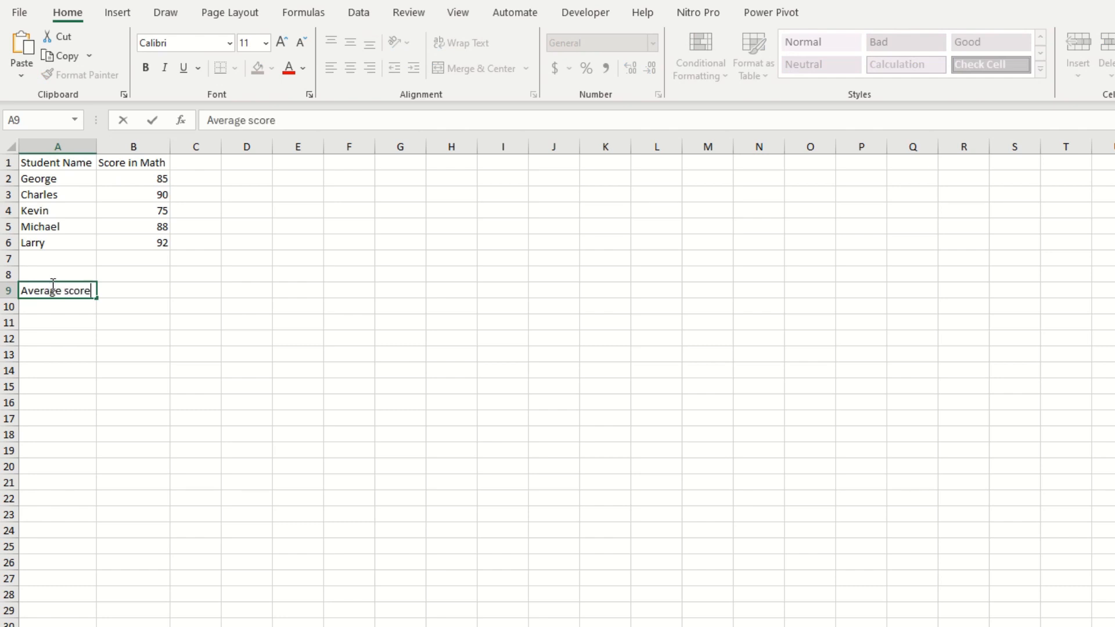
{"action": "type", "text": " of the students in MATH"}
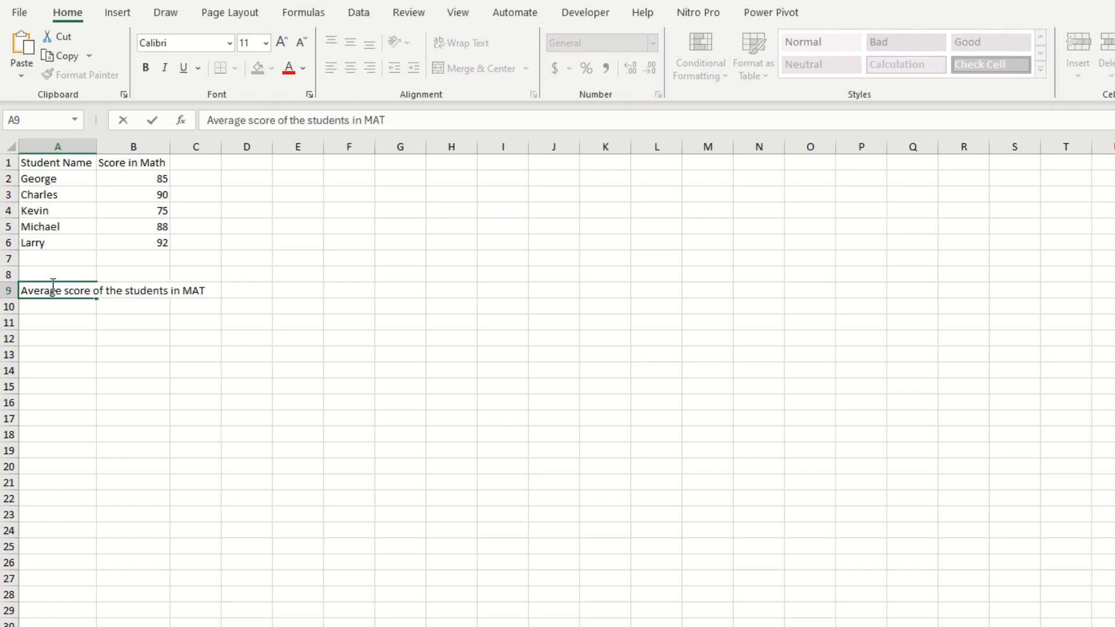
{"action": "key", "text": "Return"}
{"action": "left_click", "coordinate": [46, 291]}
{"action": "left_click", "coordinate": [443, 46]}
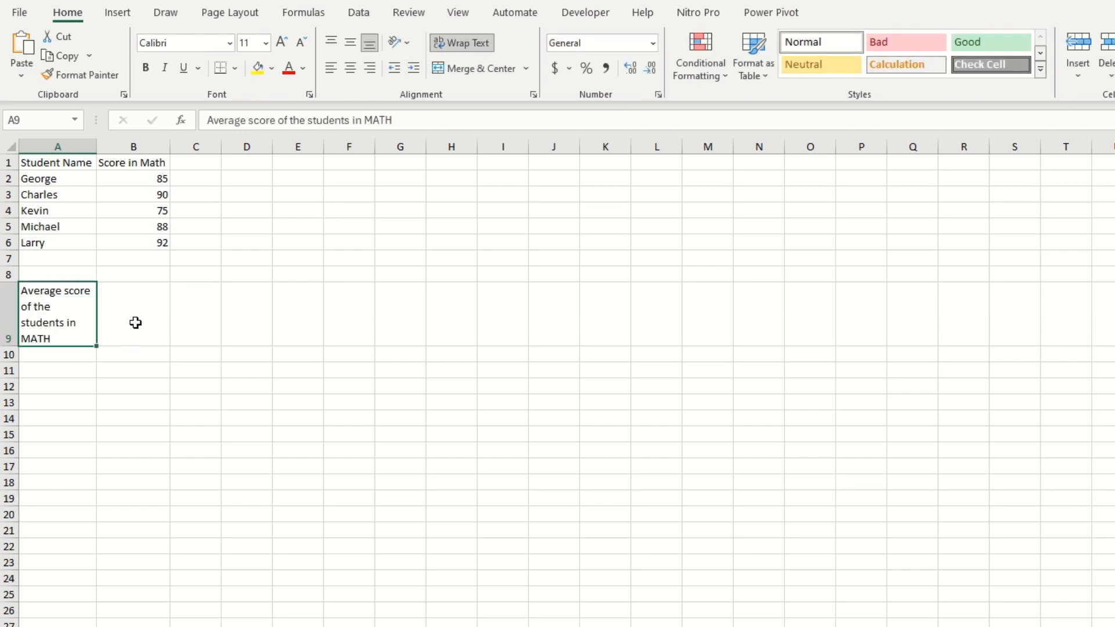
Step: Calculate the average math score in B9 with the formula =AVERAGE(B2:B6)
{"action": "left_click", "coordinate": [134, 321]}
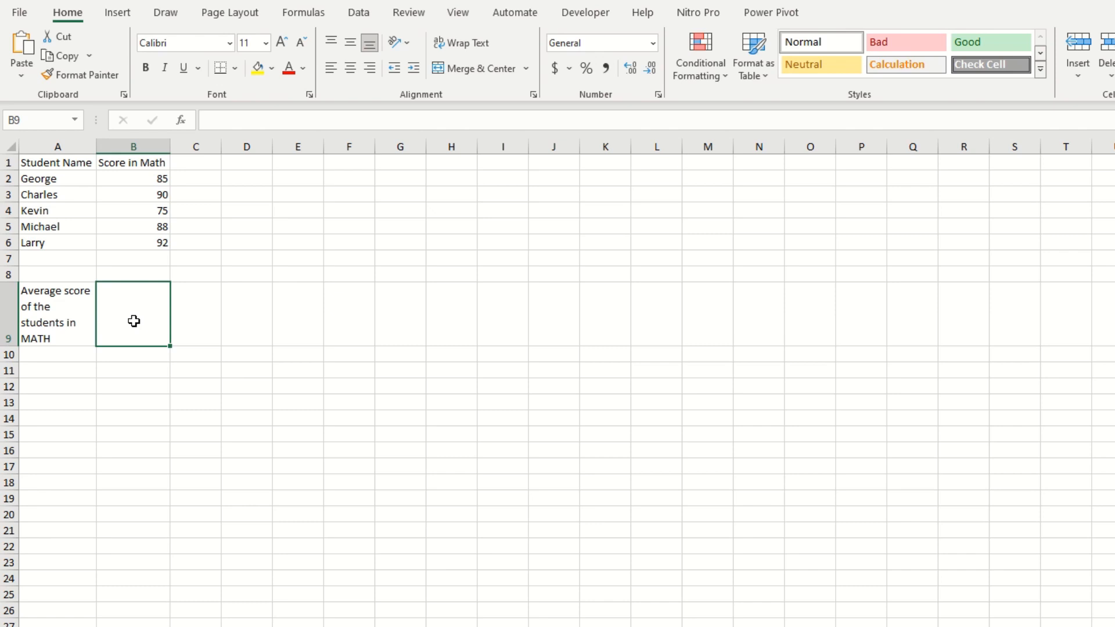
{"action": "type", "text": "=AV"}
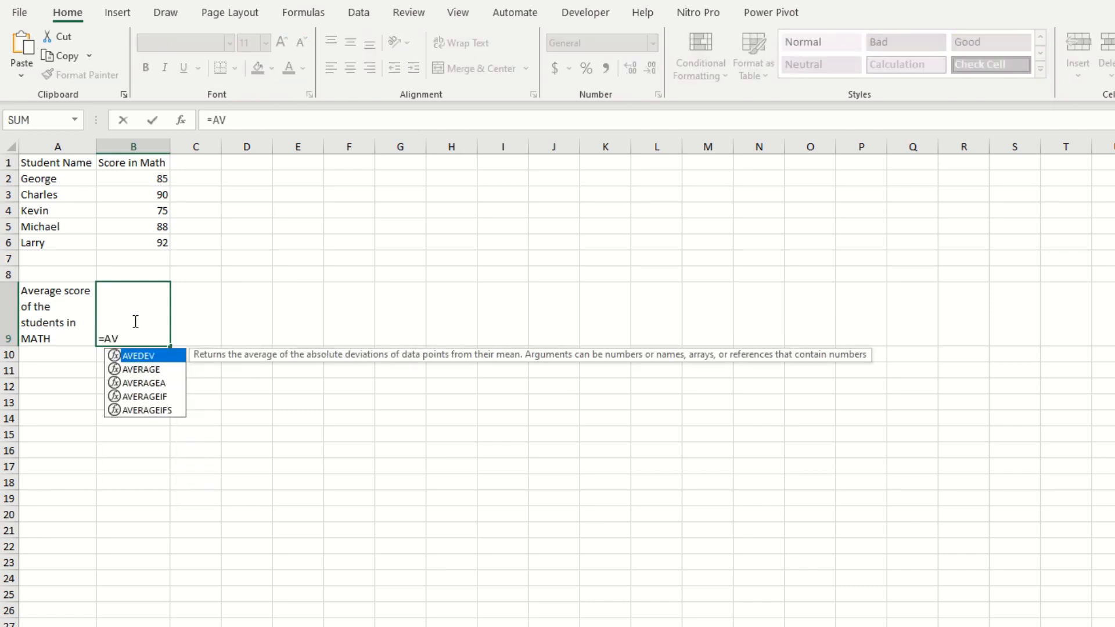
{"action": "type", "text": "ERAGE"}
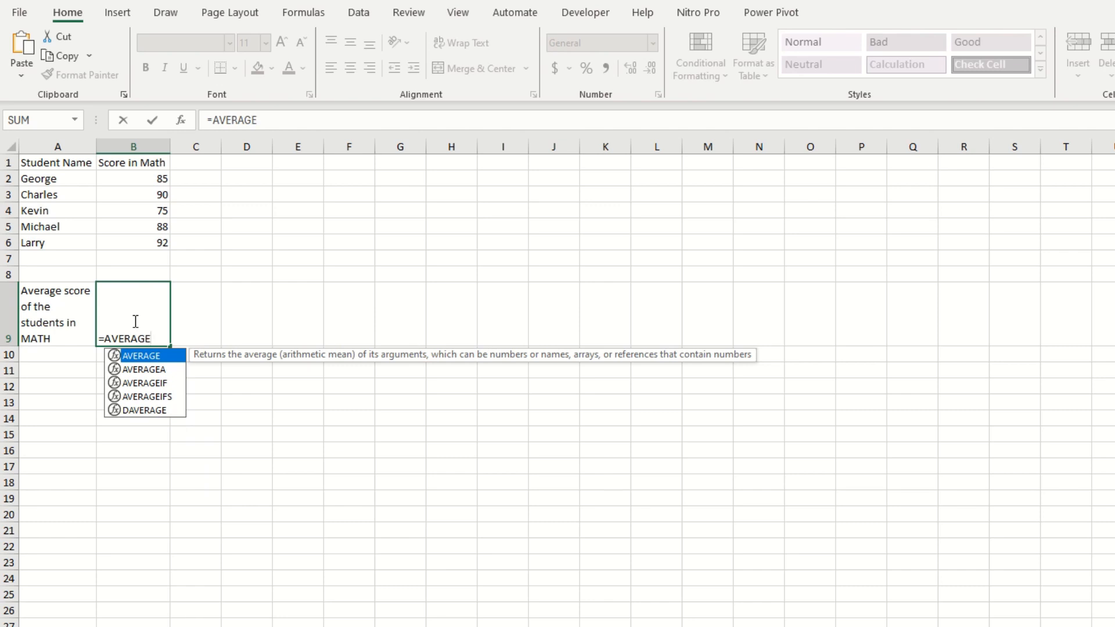
{"action": "type", "text": "("}
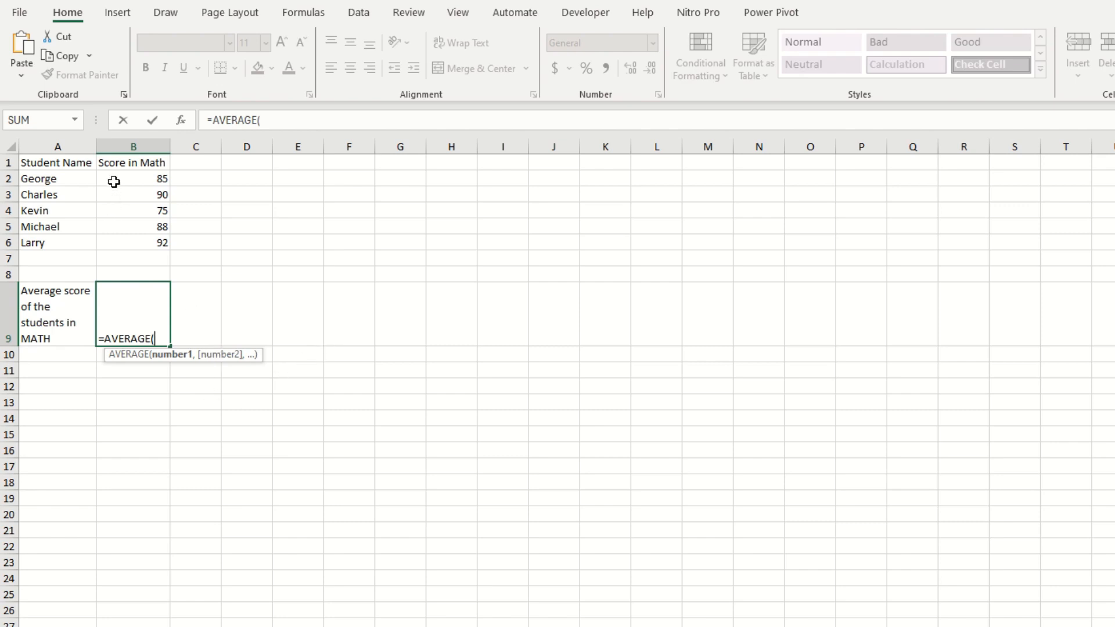
{"action": "left_click_drag", "start_coordinate": [116, 180], "coordinate": [118, 241]}
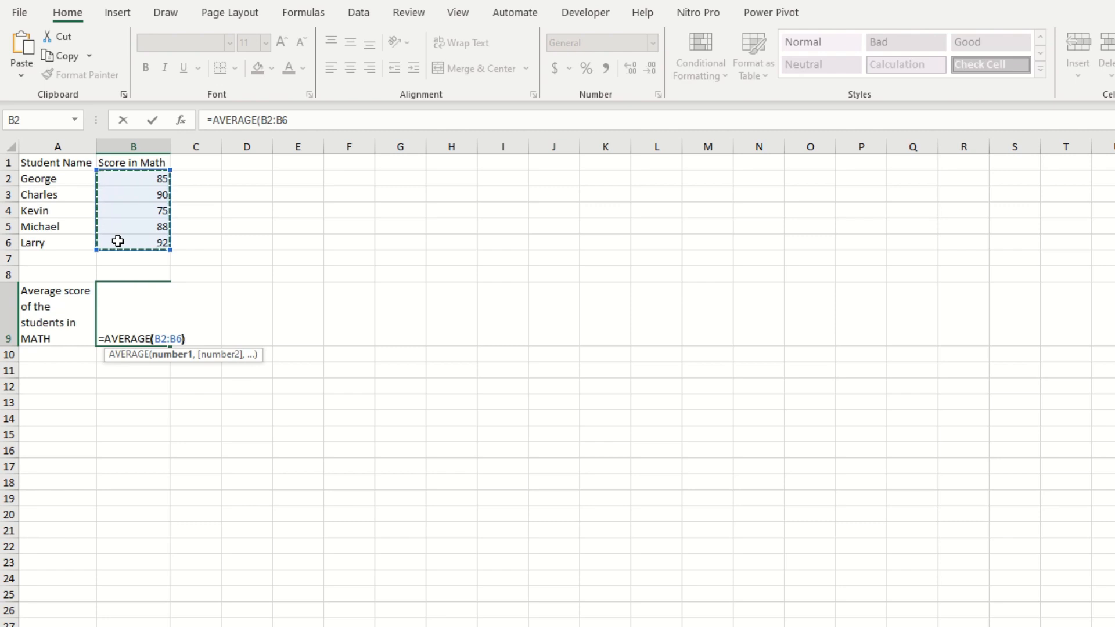
{"action": "type", "text": ")"}
{"action": "key", "text": "Return"}
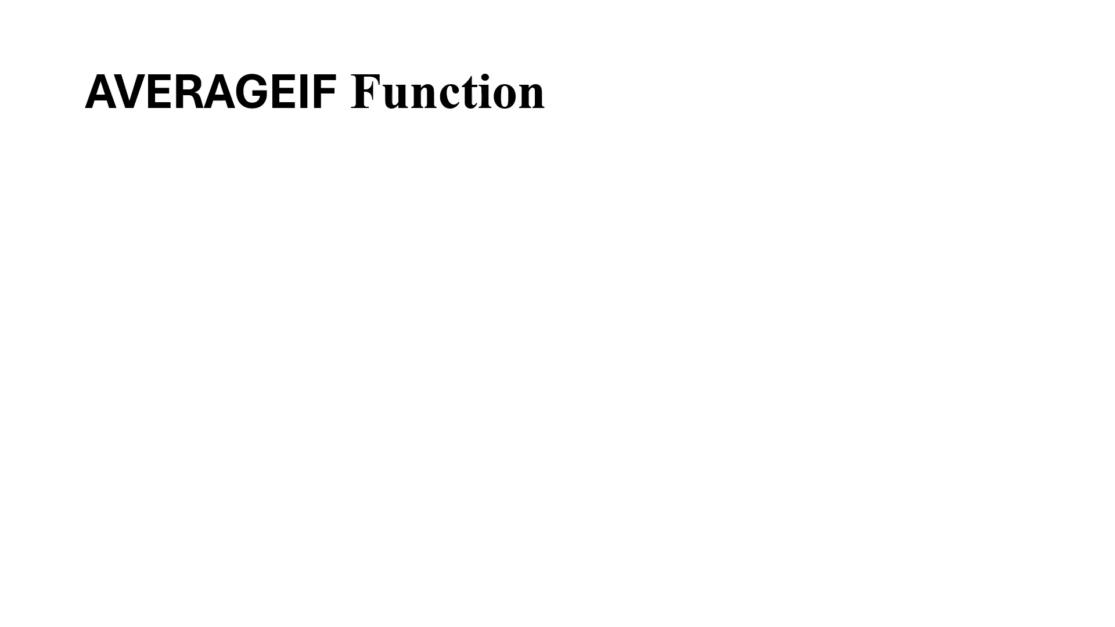
{"action": "key", "text": "Right"}
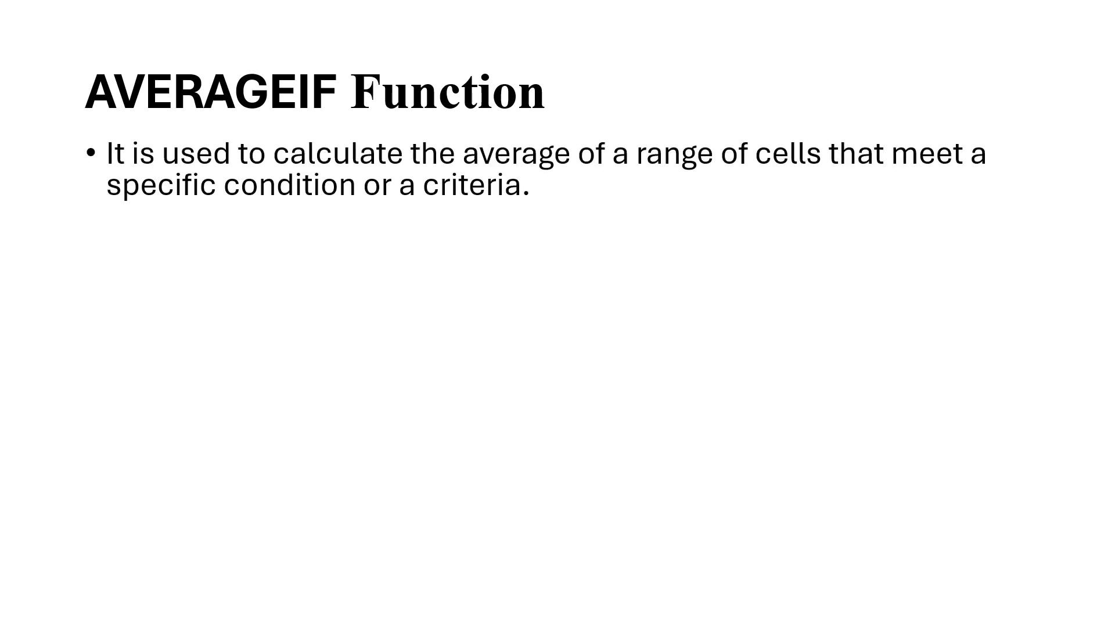
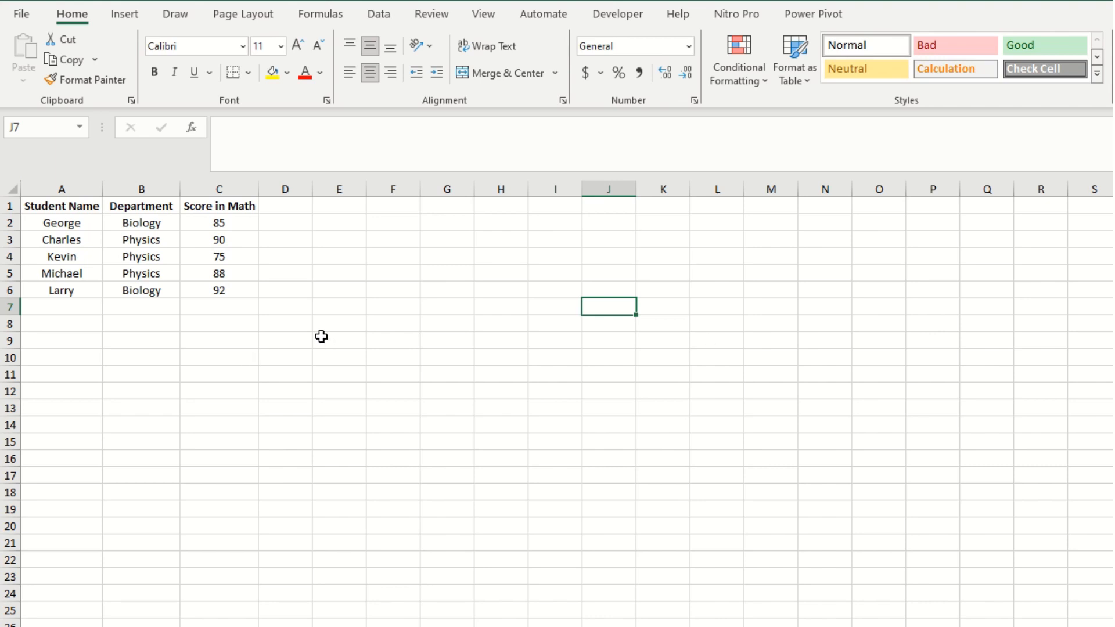
Step: Label cell A9 "AVERAGEIFS example for Physics department and students scoring more than 85" and wrap its text
{"action": "left_click", "coordinate": [49, 352]}
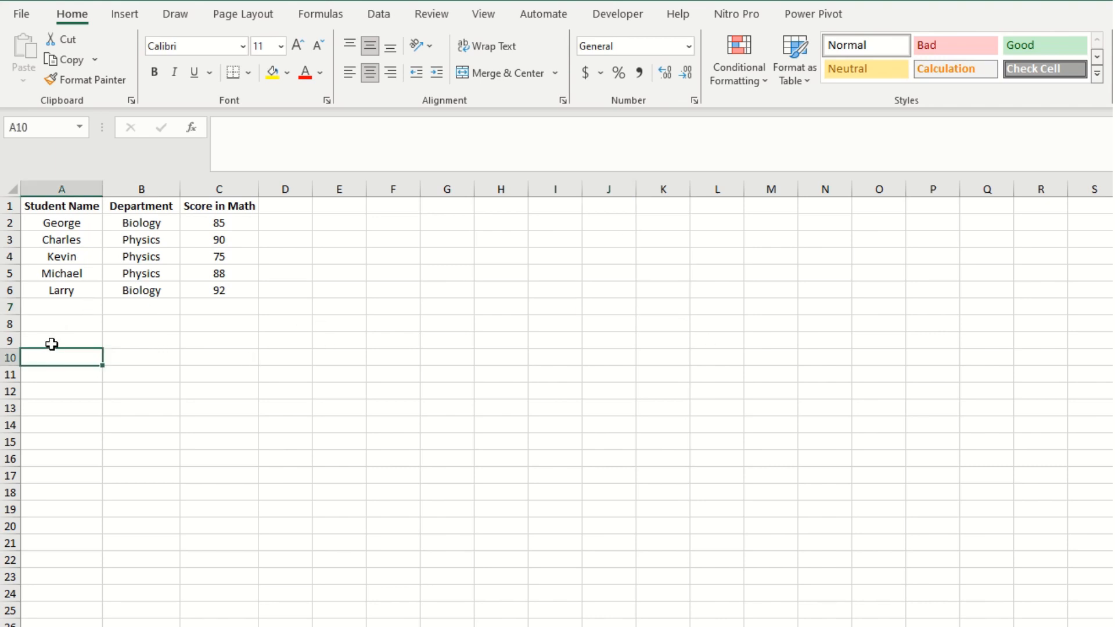
{"action": "left_click", "coordinate": [52, 344]}
{"action": "type", "text": "A"}
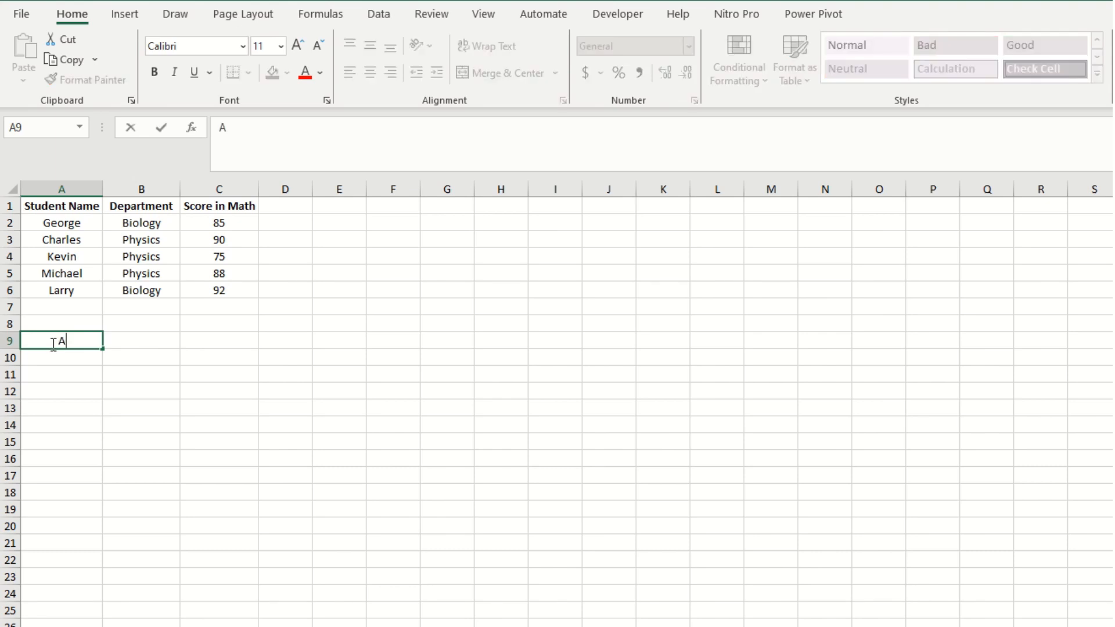
{"action": "type", "text": "VERAGEIFS"}
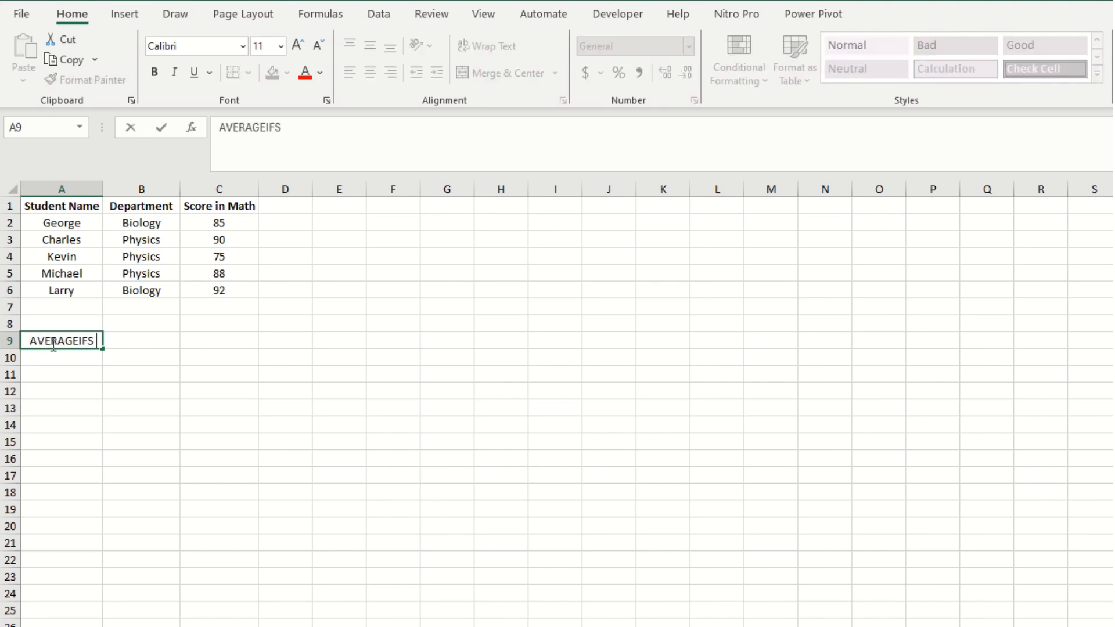
{"action": "type", "text": " example for "}
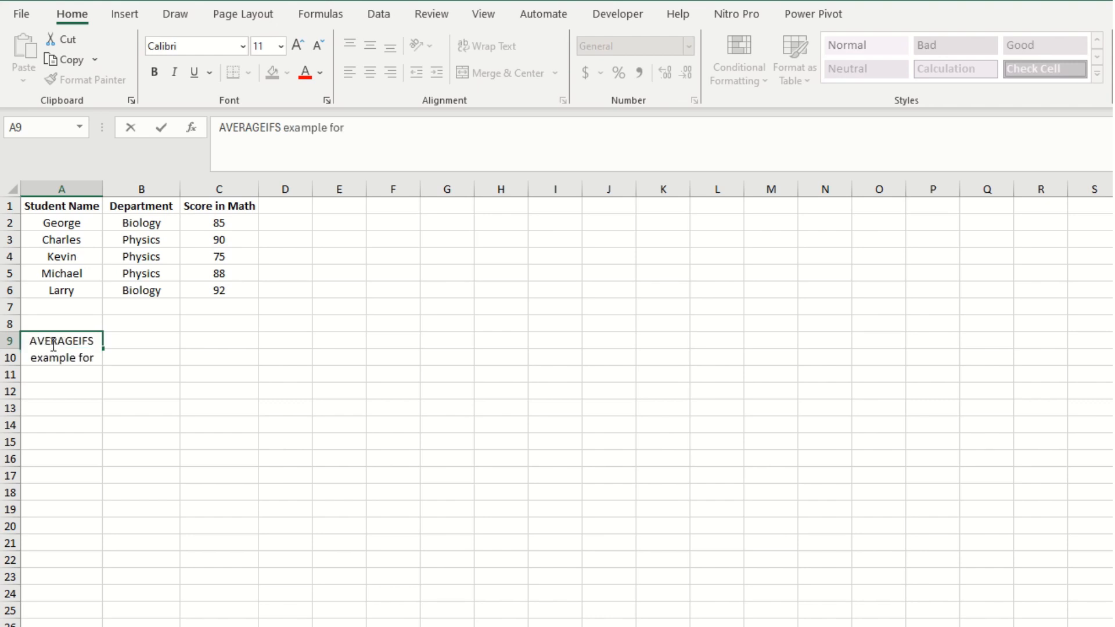
{"action": "type", "text": "Physics depart"}
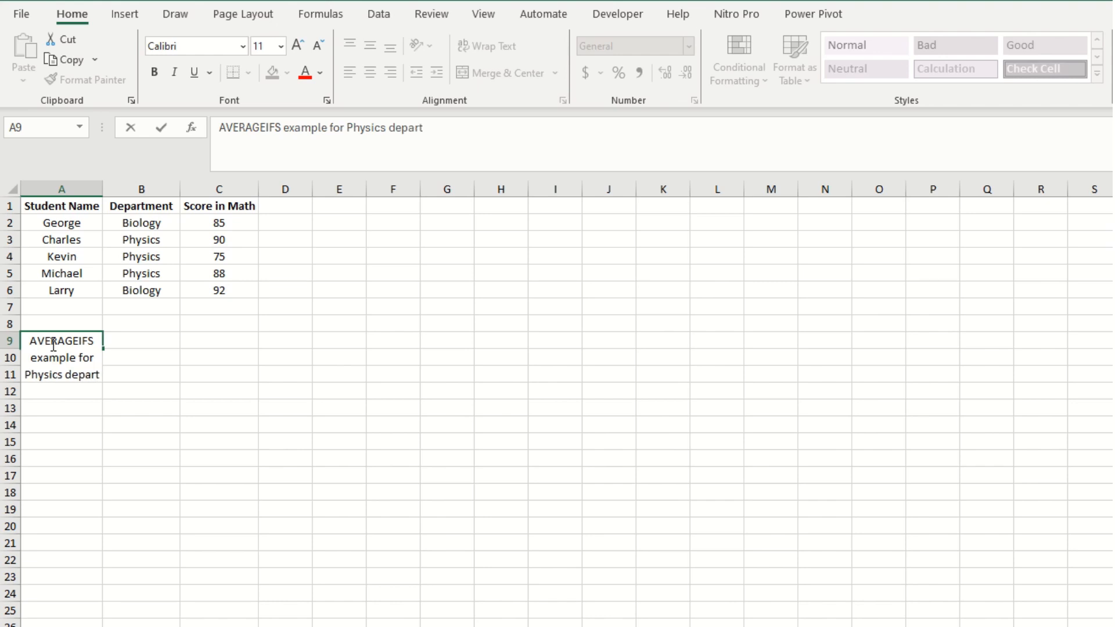
{"action": "type", "text": "ment and students"}
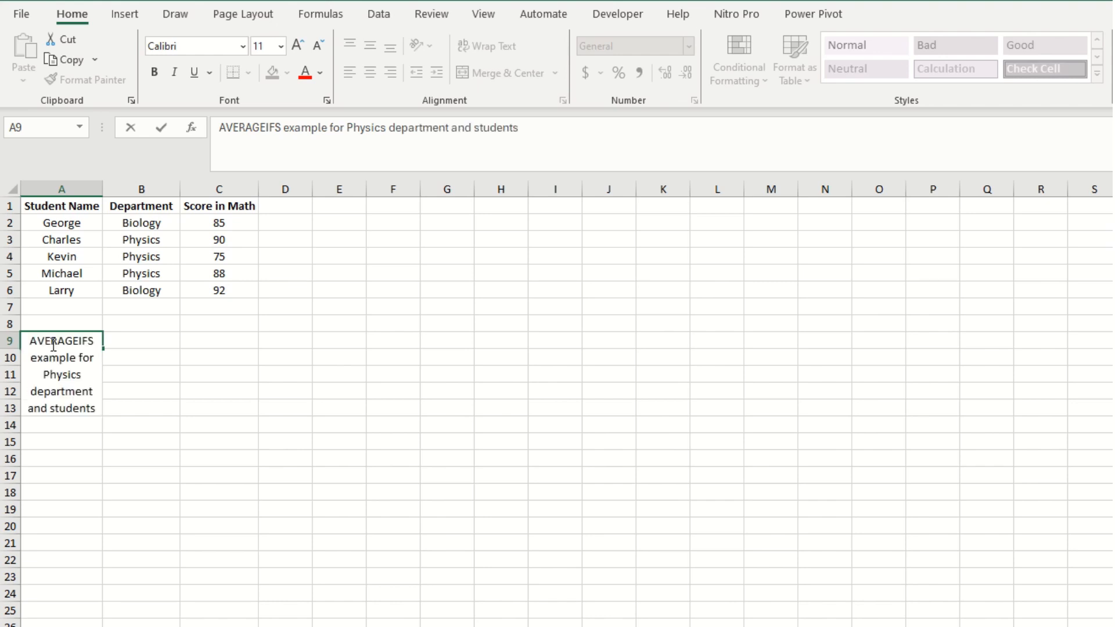
{"action": "type", "text": " scoring m"}
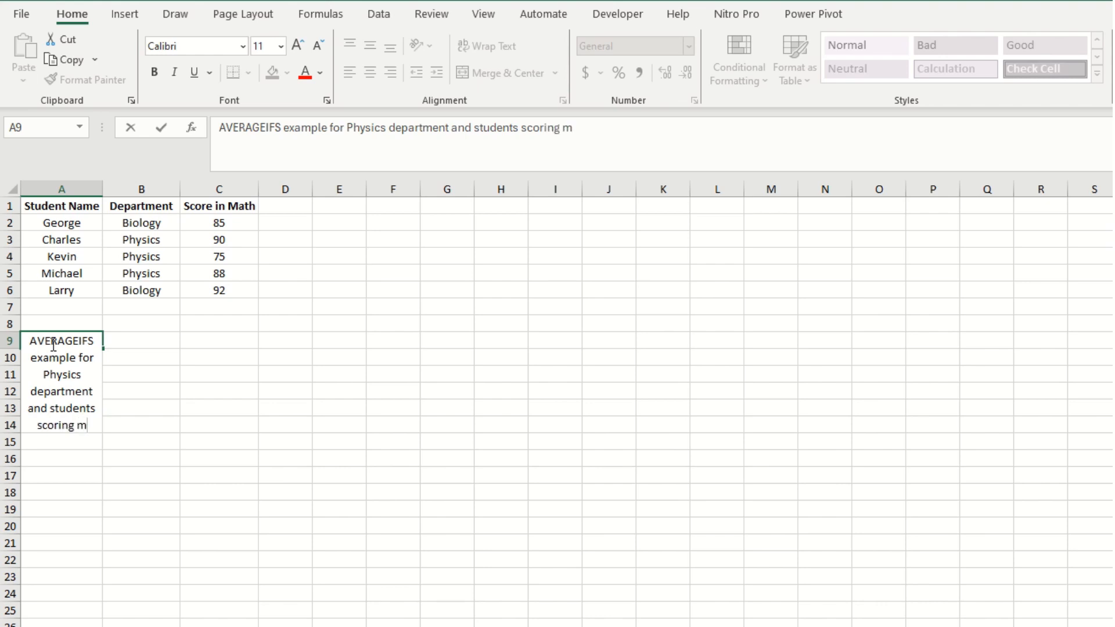
{"action": "type", "text": "ore than 85"}
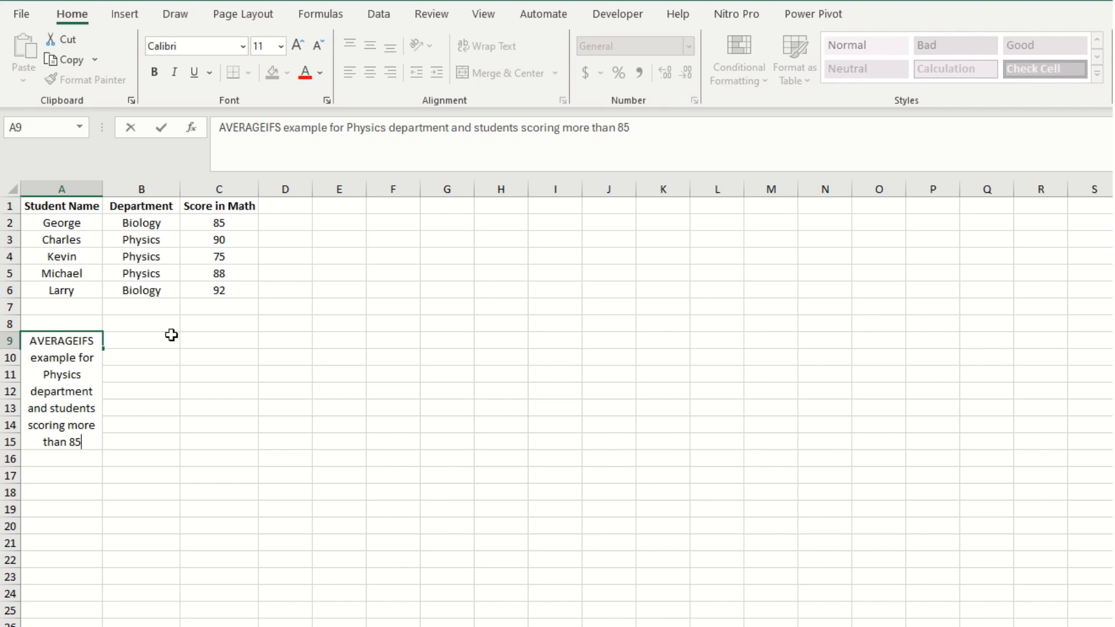
{"action": "left_click", "coordinate": [188, 356]}
{"action": "left_click", "coordinate": [66, 339]}
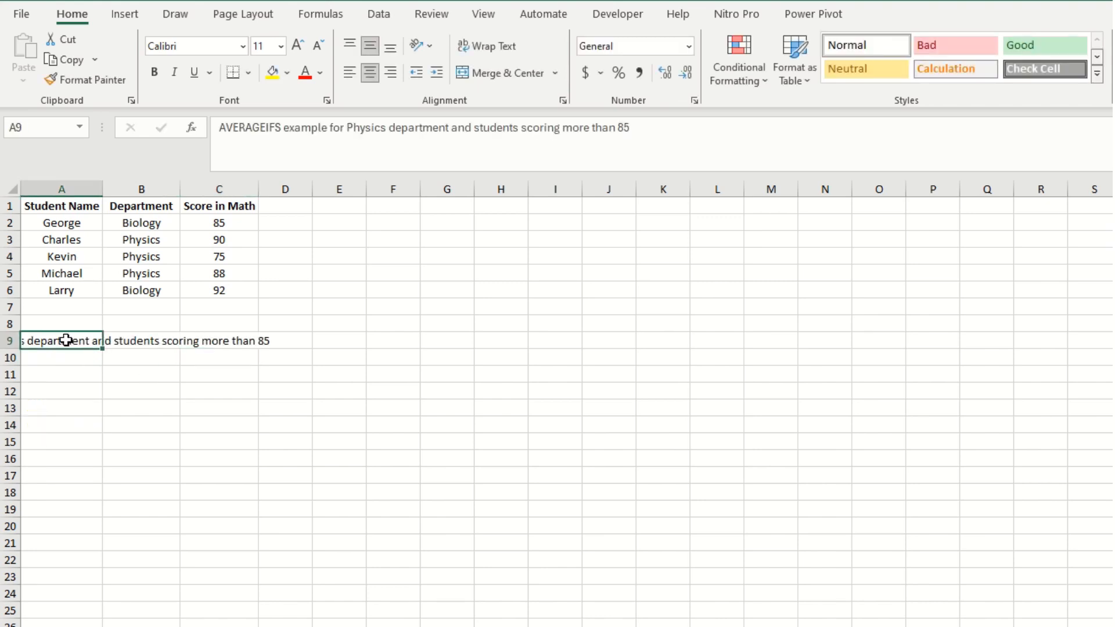
{"action": "left_click", "coordinate": [510, 46]}
Step: Begin an AVERAGEIFS formula in B9 that averages C2:C6 where the departments in B2:B6 equal "Physics"
{"action": "left_click", "coordinate": [153, 383]}
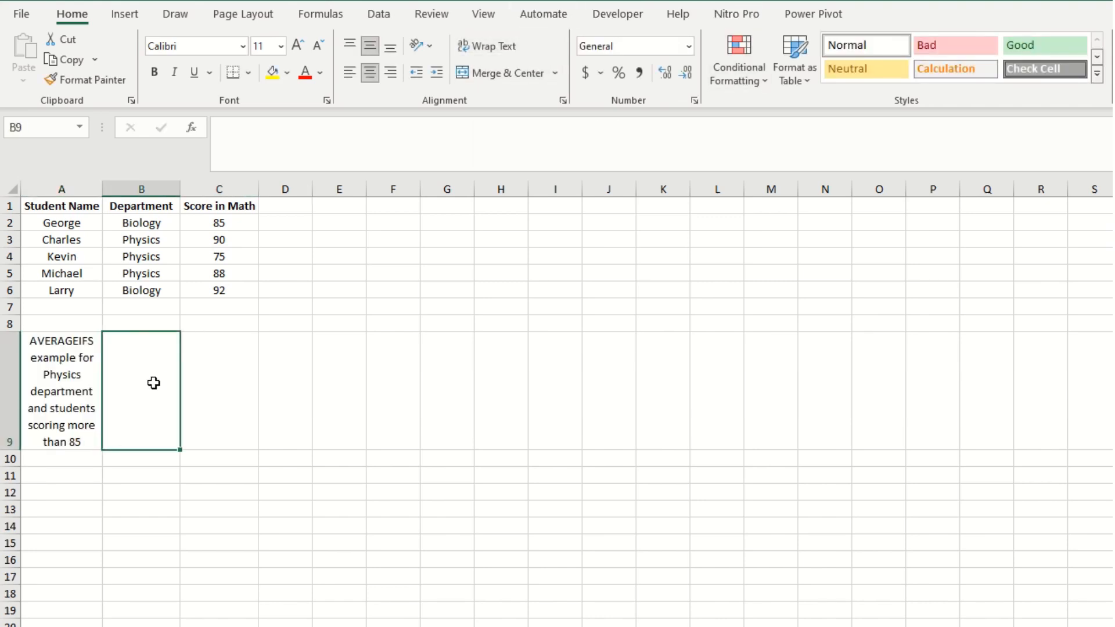
{"action": "type", "text": "="}
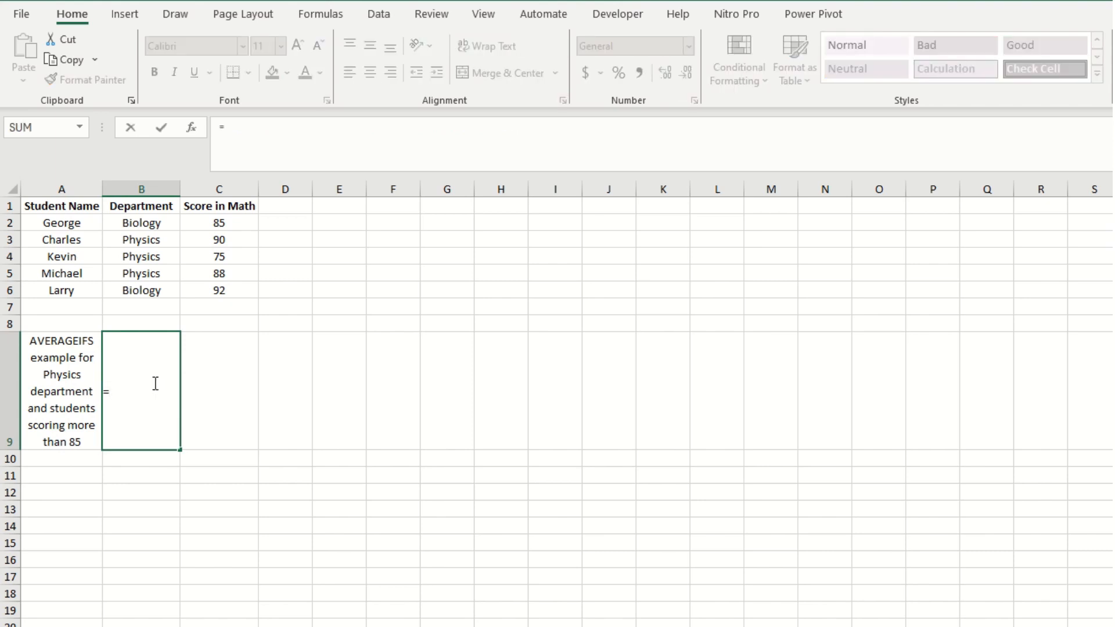
{"action": "type", "text": "AVERA"}
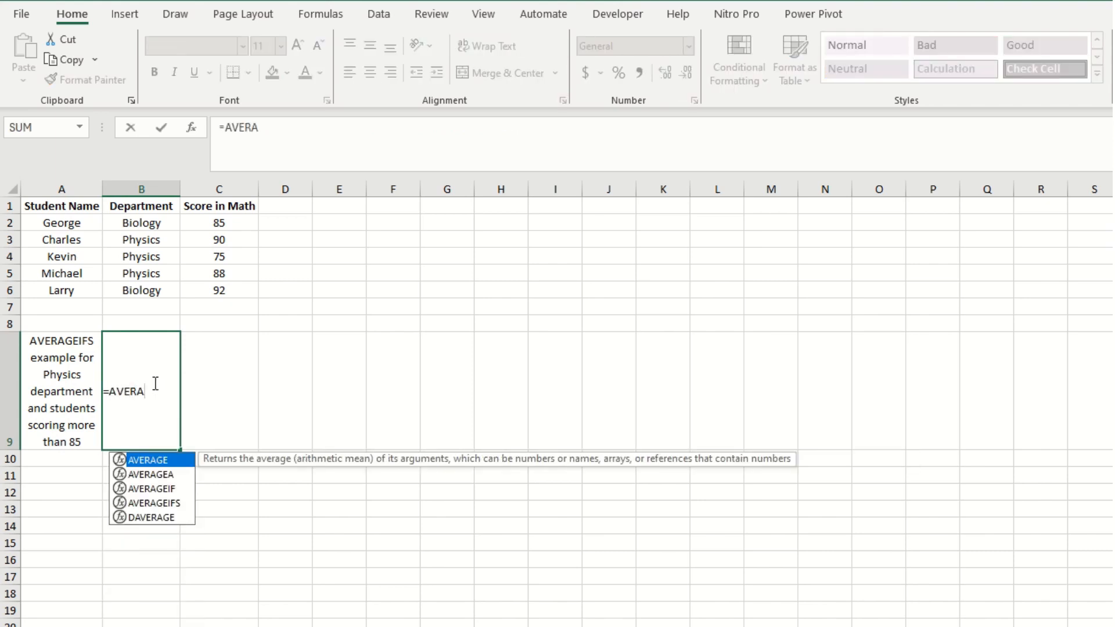
{"action": "type", "text": "GEIFS("}
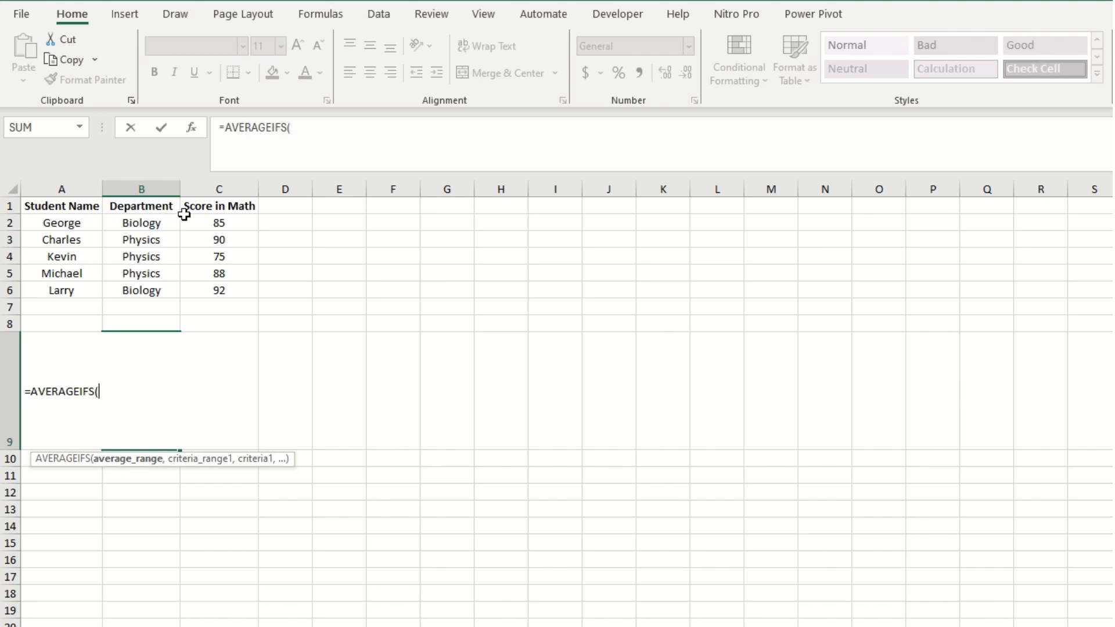
{"action": "left_click_drag", "start_coordinate": [215, 223], "coordinate": [217, 291]}
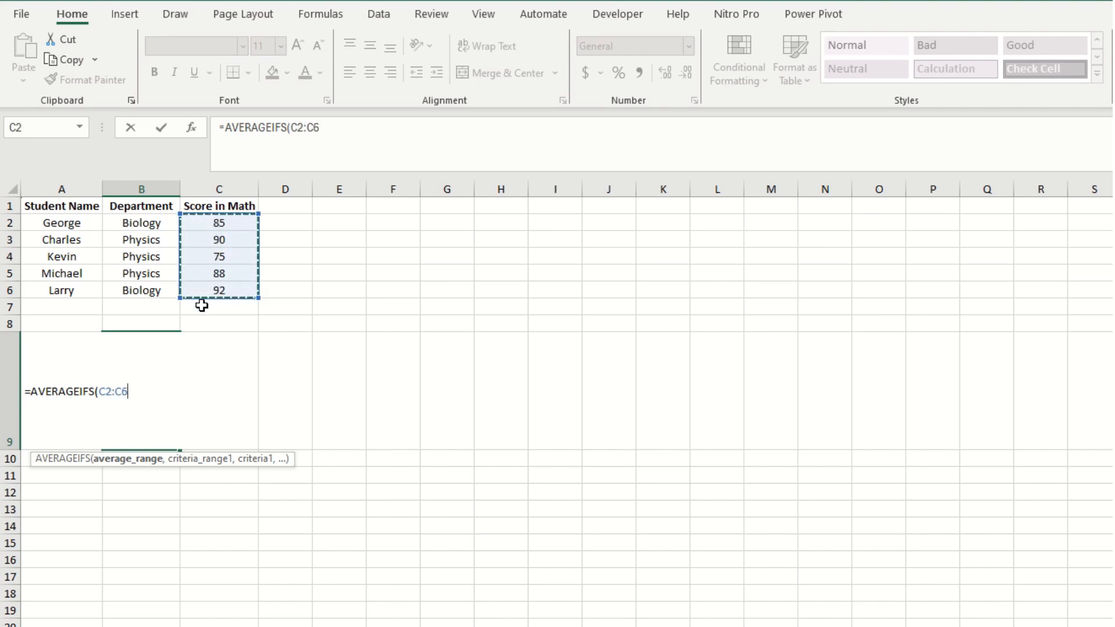
{"action": "type", "text": ","}
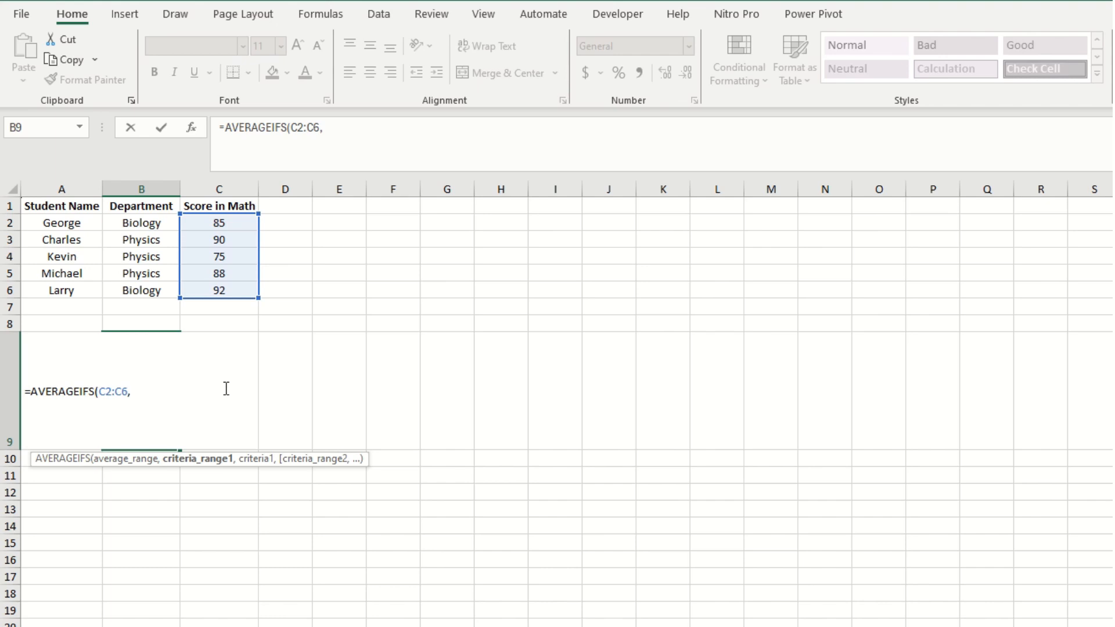
{"action": "left_click", "coordinate": [129, 222]}
{"action": "left_click_drag", "start_coordinate": [129, 223], "coordinate": [127, 289]}
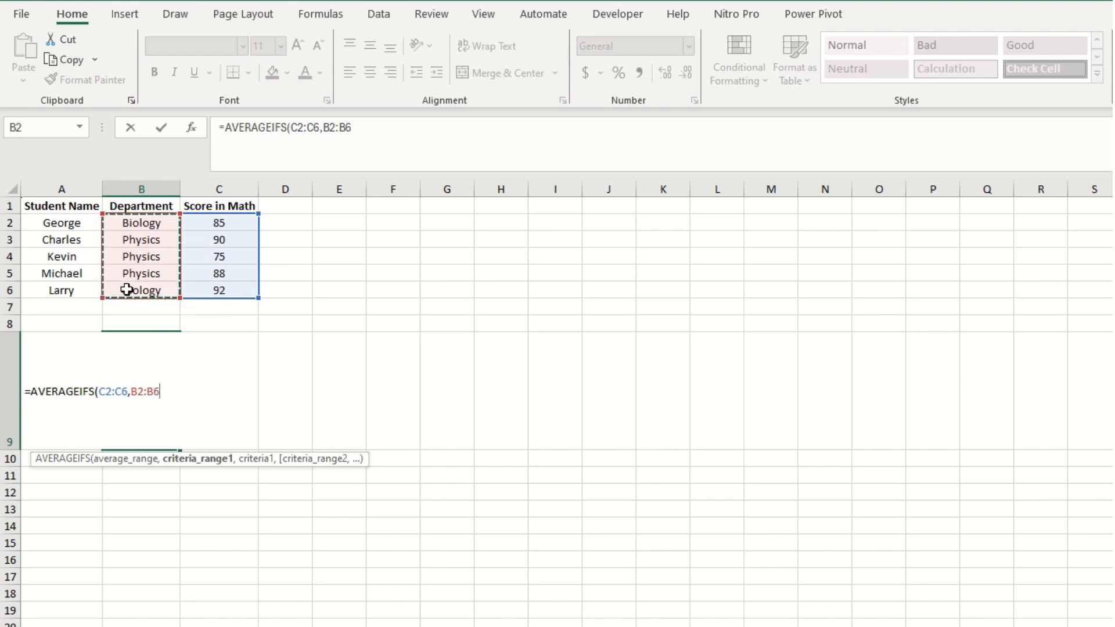
{"action": "type", "text": ","}
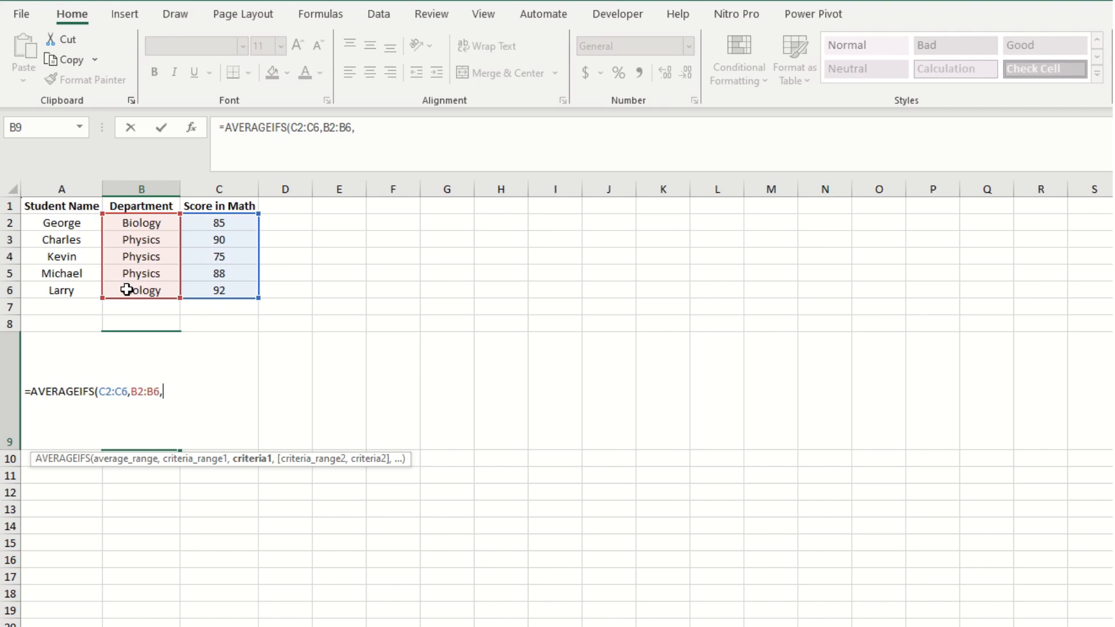
{"action": "type", "text": "\"Physics\""}
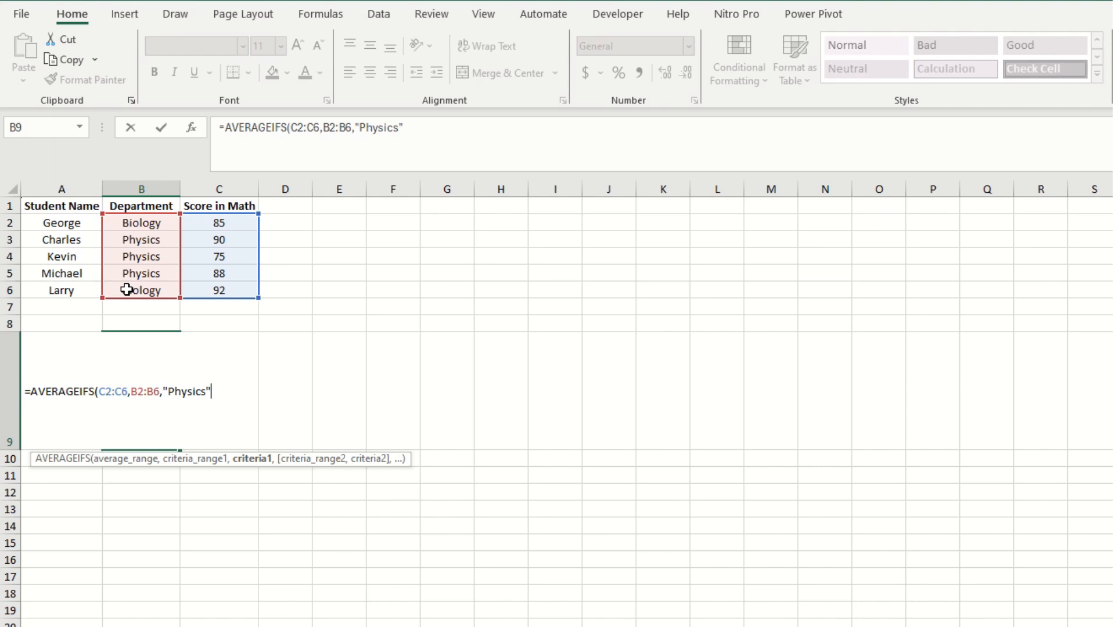
Step: Add C2:C6 with ">85" as the second criteria pair and complete the AVERAGEIFS formula in B9
{"action": "type", "text": ","}
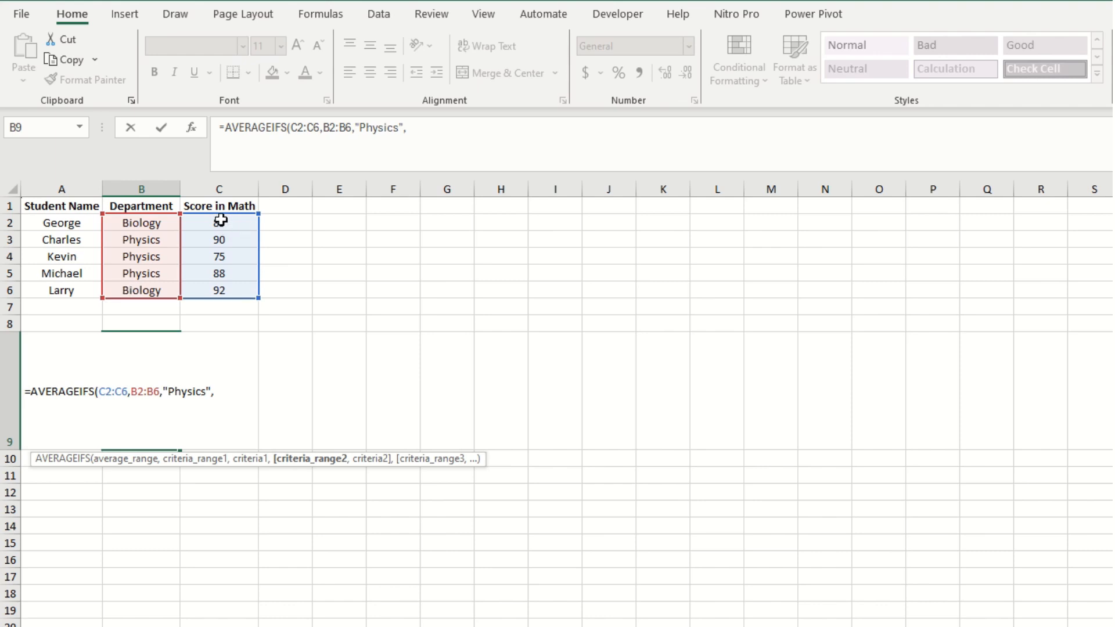
{"action": "left_click_drag", "start_coordinate": [221, 221], "coordinate": [220, 299]}
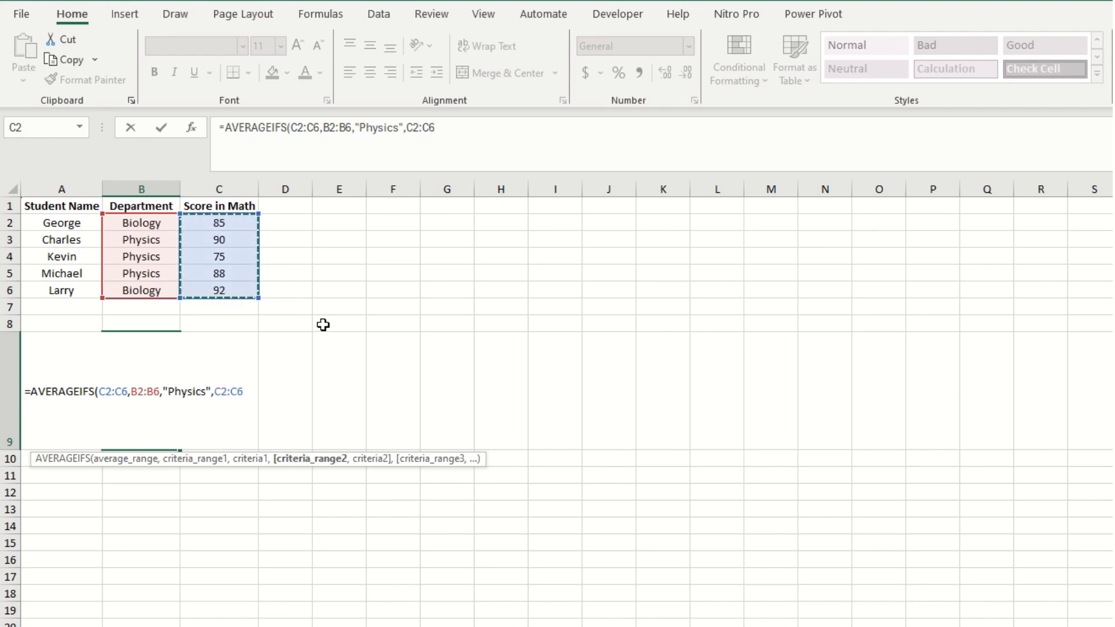
{"action": "type", "text": ",\""}
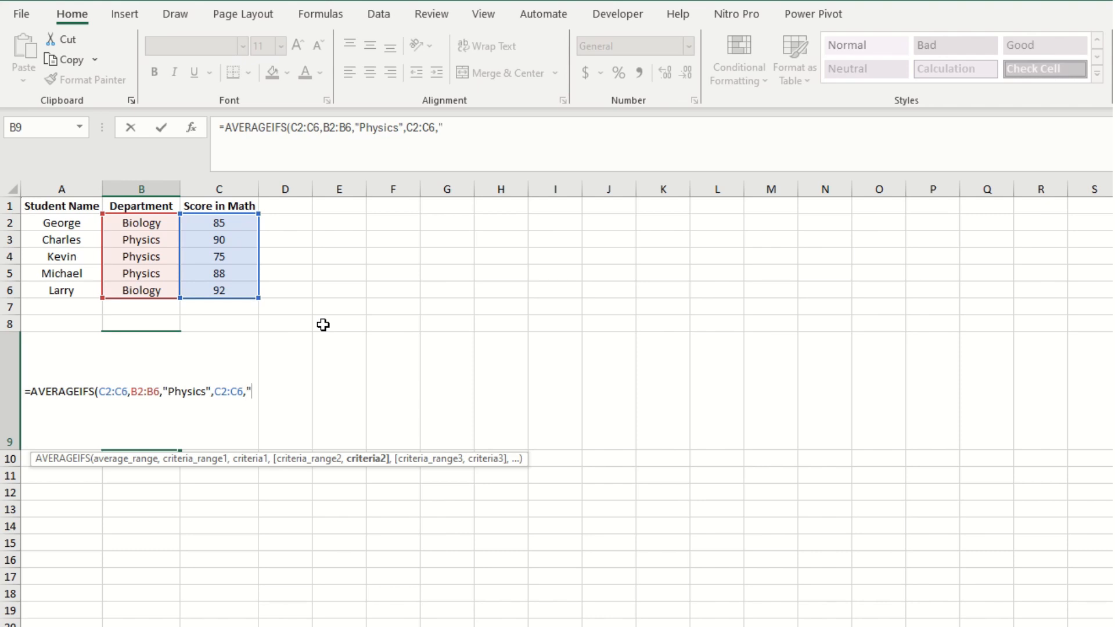
{"action": "type", "text": ">8"}
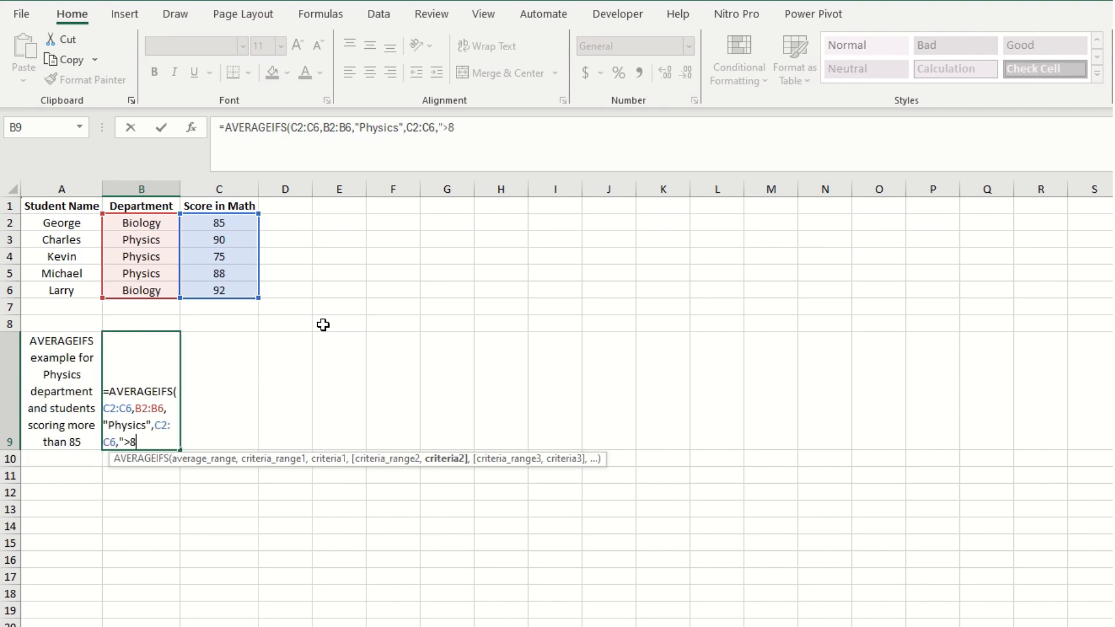
{"action": "type", "text": "5\")"}
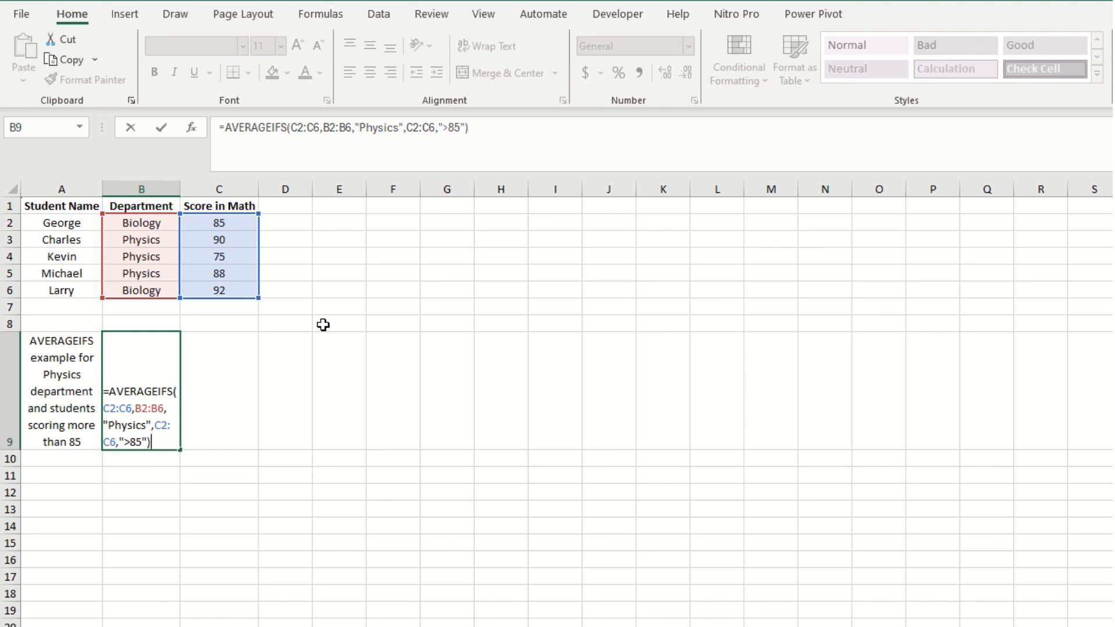
{"action": "key", "text": "Return"}
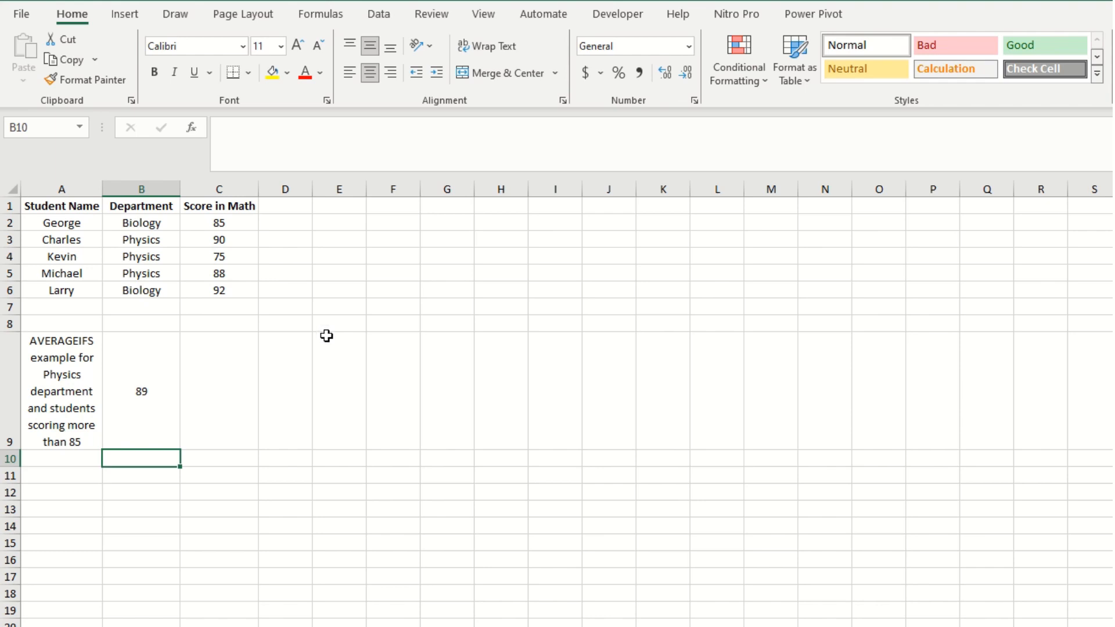
Step: Check the Physics departments in B3:B5 and the matching math scores in C3 and C5 against the AVERAGEIFS criteria
{"action": "left_click", "coordinate": [142, 239]}
{"action": "left_click_drag", "start_coordinate": [129, 240], "coordinate": [166, 279]}
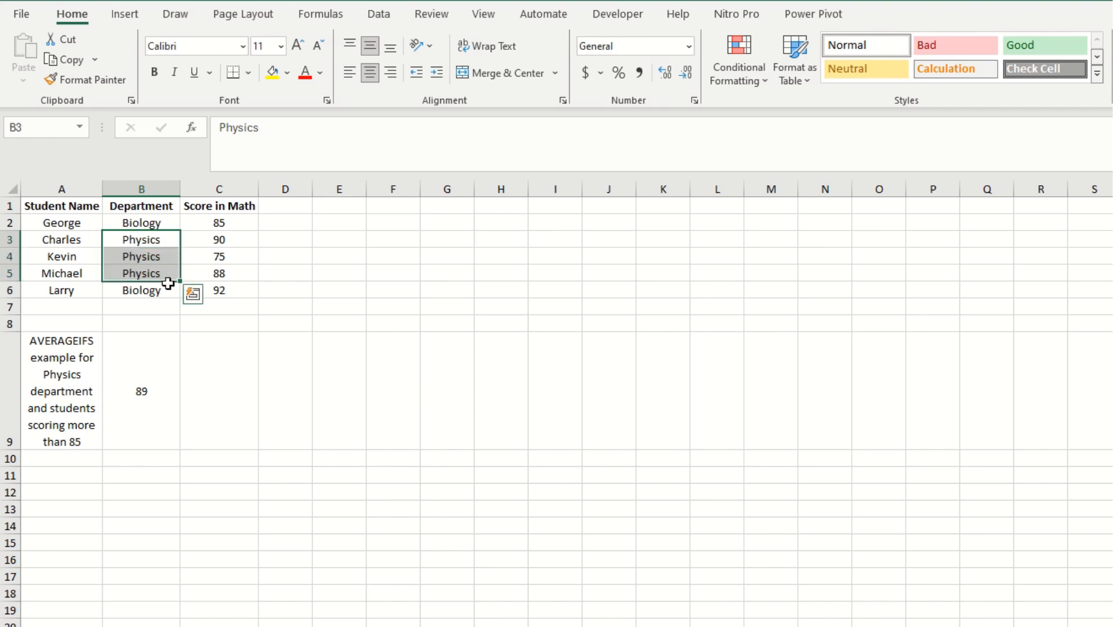
{"action": "left_click", "coordinate": [228, 256]}
{"action": "mouse_move", "coordinate": [219, 242]}
{"action": "left_mouse_down"}
{"action": "mouse_move", "coordinate": [274, 239]}
{"action": "mouse_move", "coordinate": [230, 247]}
{"action": "left_mouse_up"}
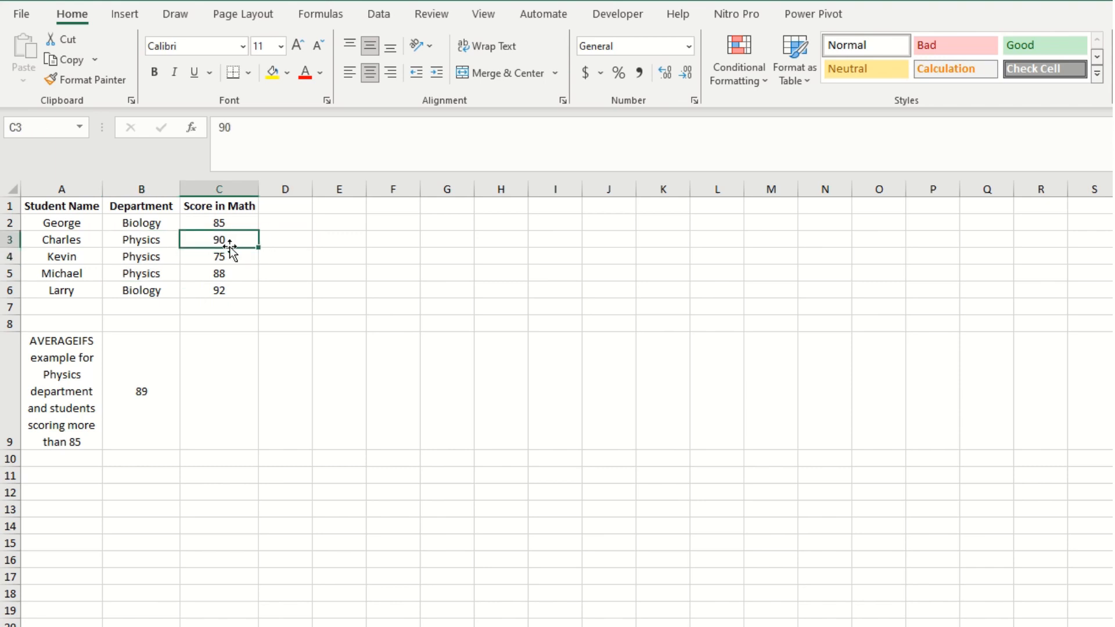
{"action": "left_click", "coordinate": [223, 273]}
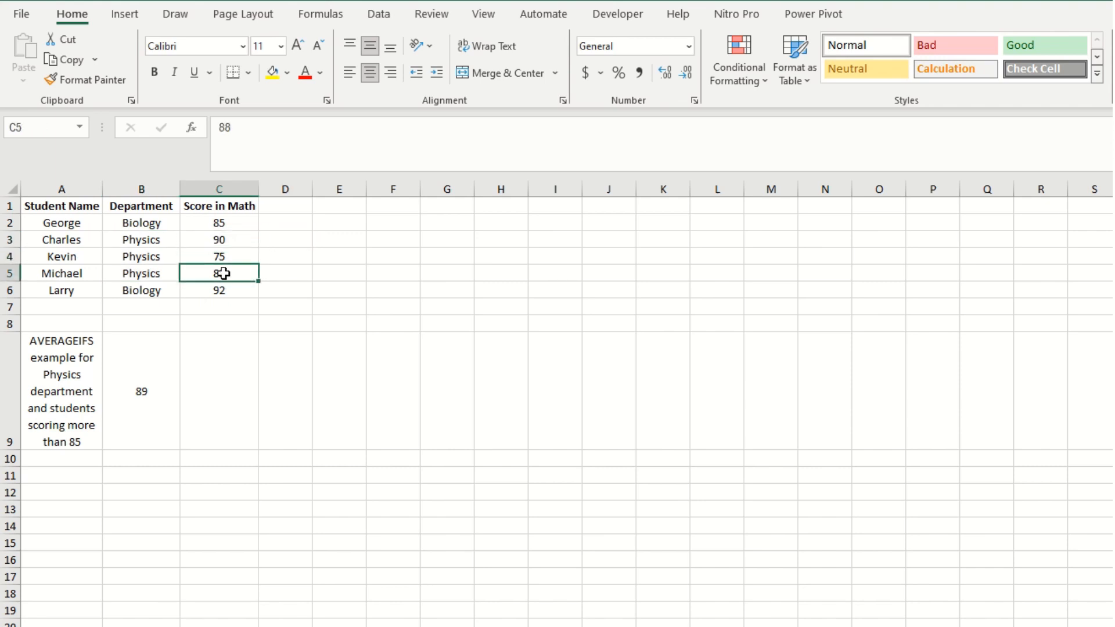